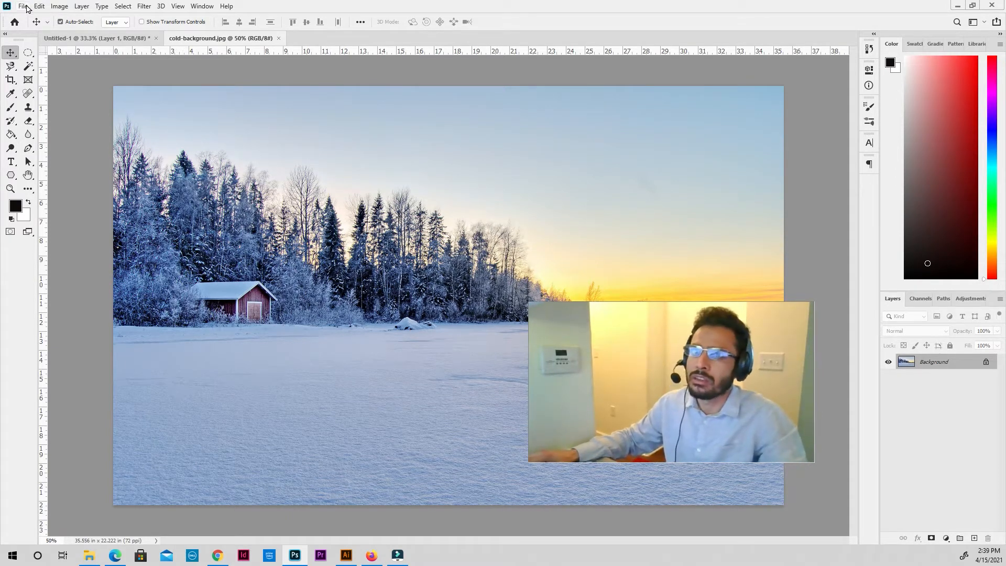
Step: Open the New Document settings and reposition the dialog over the canvas so its preset details are unobstructed
click(23, 6)
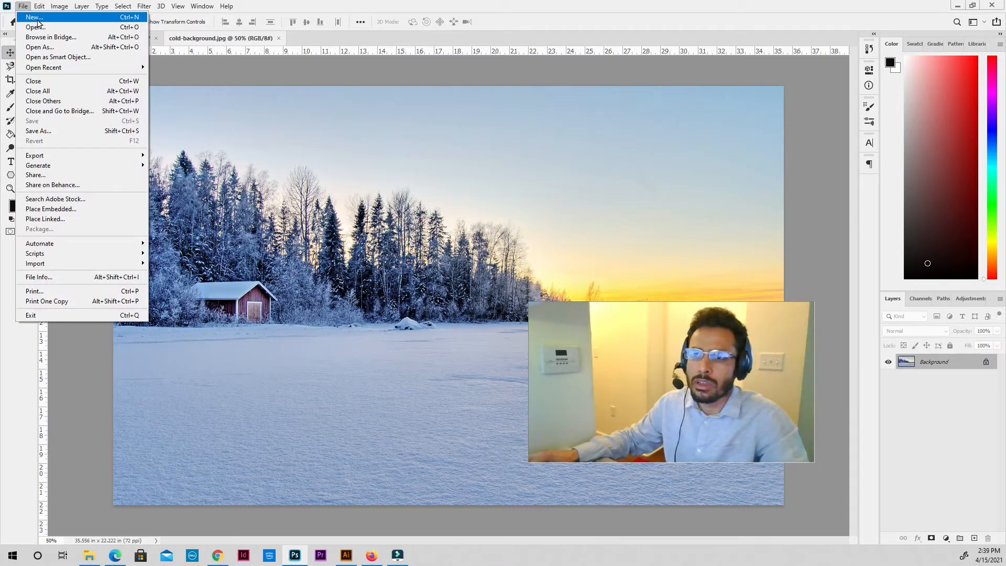
click(32, 17)
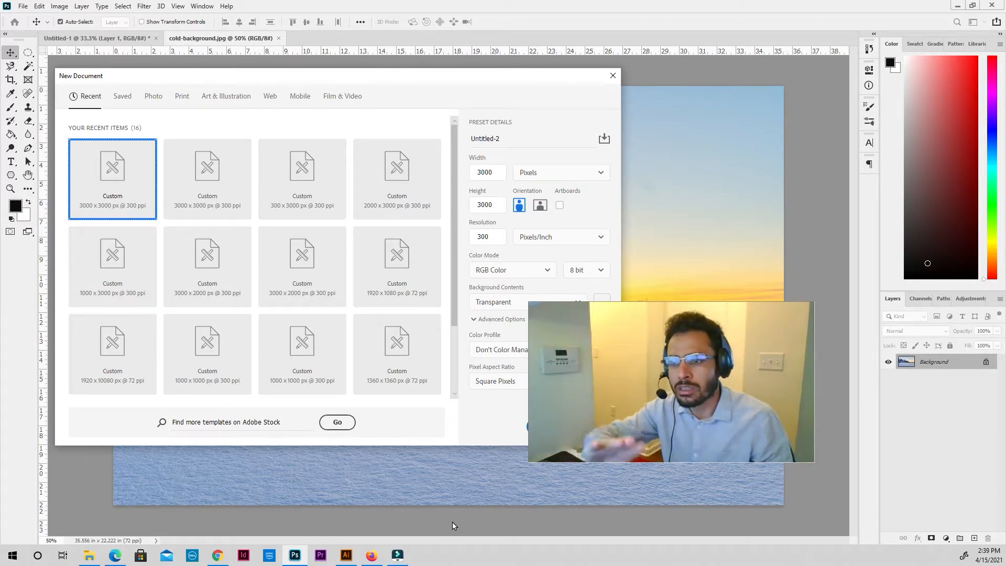
drag(313, 100, 369, 108)
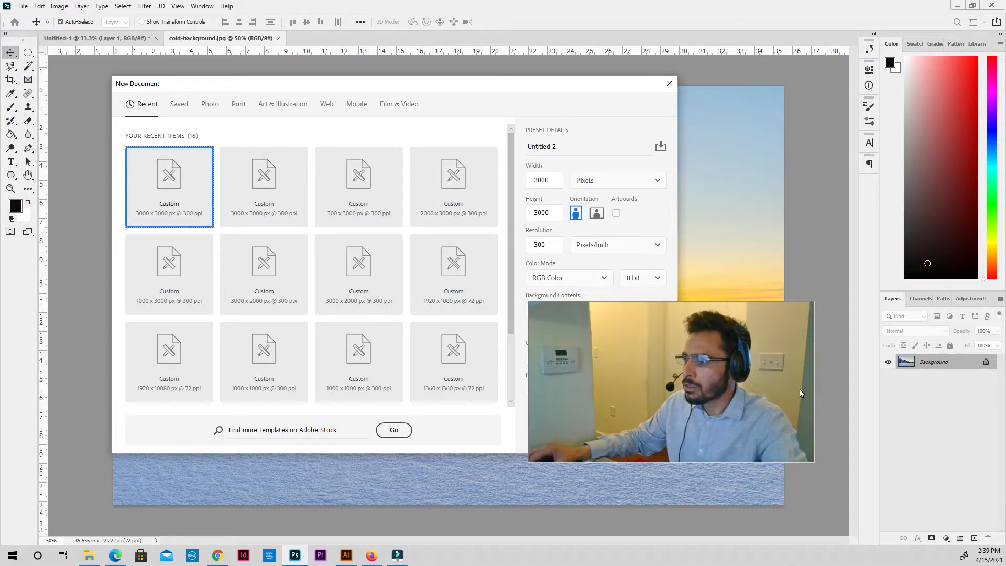
drag(755, 112, 648, 78)
drag(744, 243, 610, 241)
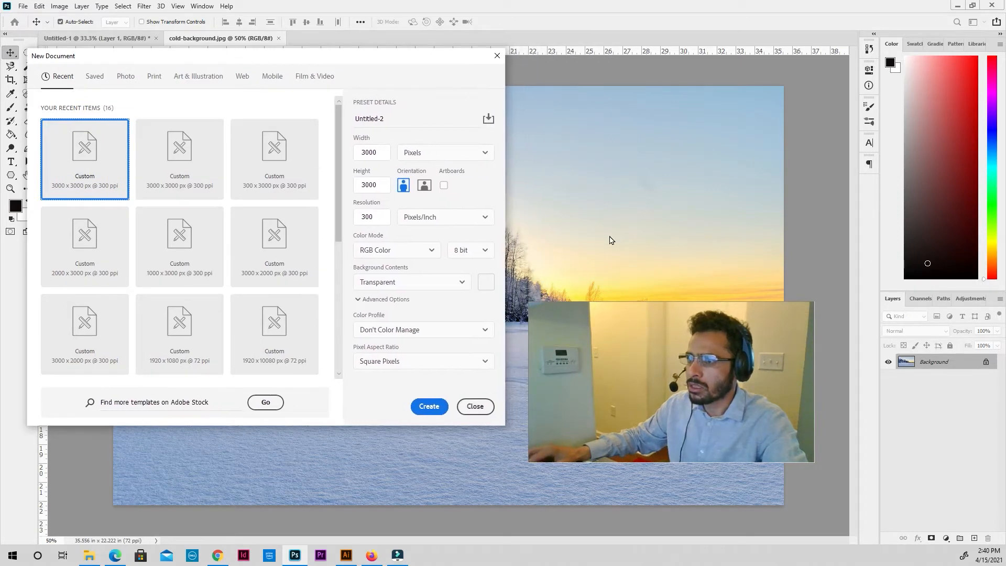
drag(256, 89, 265, 108)
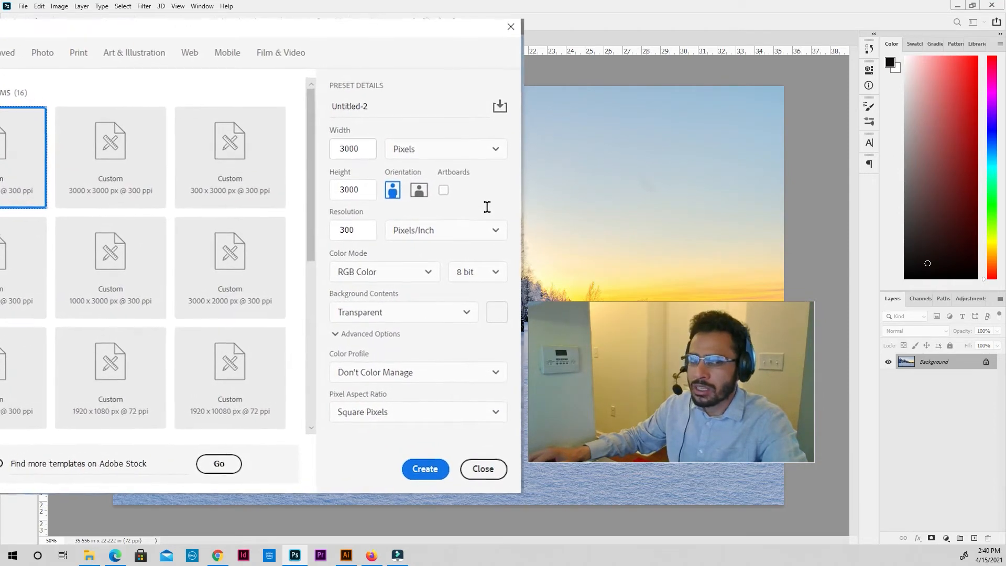
Step: Go through the measurement units for the new document's size and switch them to Centimeters
click(491, 202)
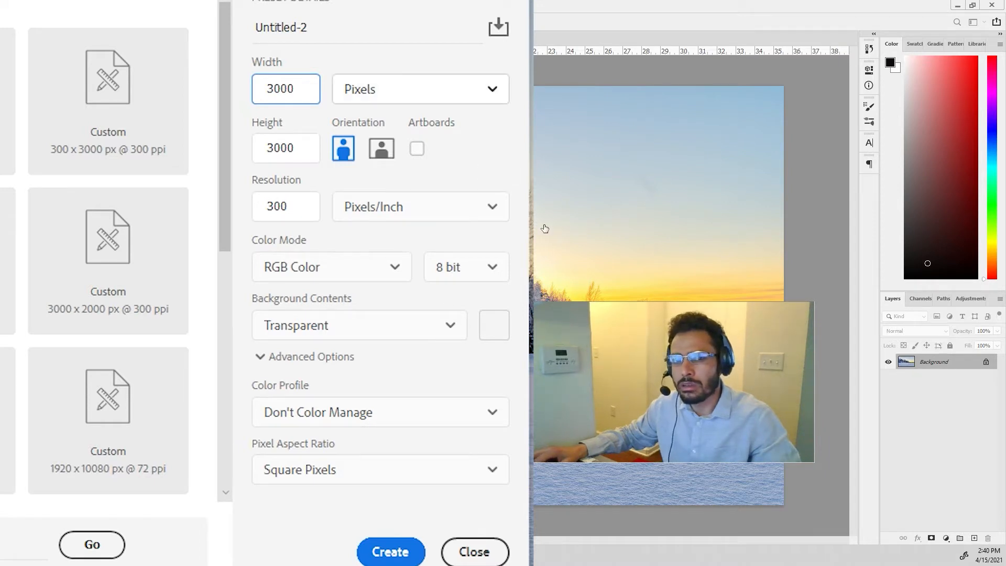
key(Tab)
key(space)
key(Down)
key(Down)
key(Down)
key(Down)
key(Down)
key(Up)
key(Up)
key(Up)
key(Escape)
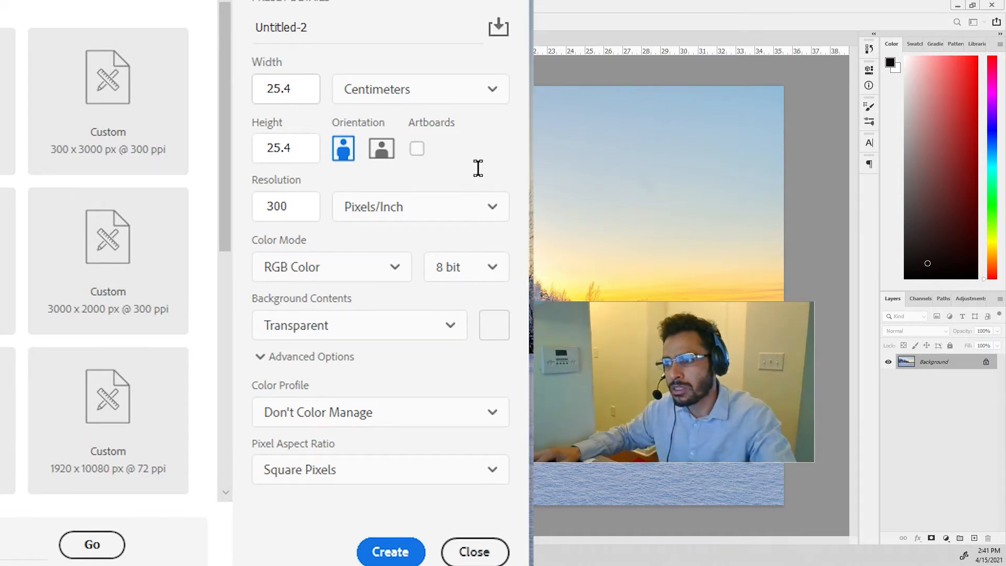
Step: Set both the width and the height of the new document to 12 centimeters
drag(479, 168, 338, 169)
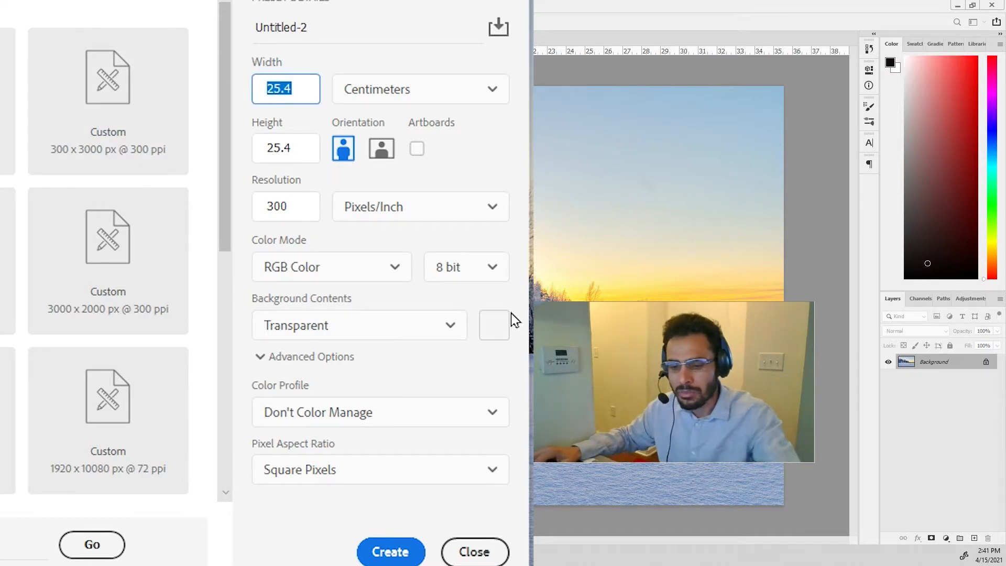
text(12)
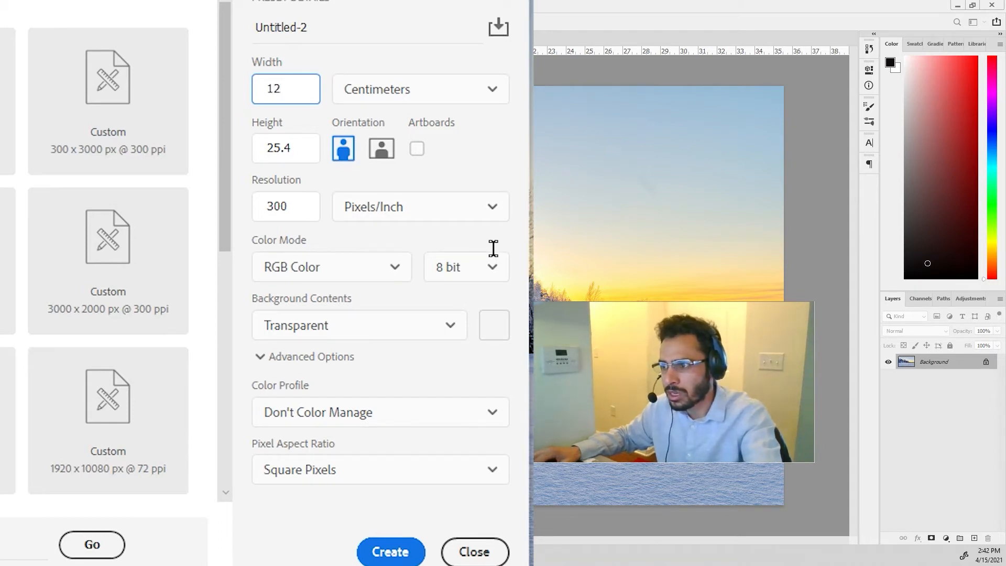
key(Tab)
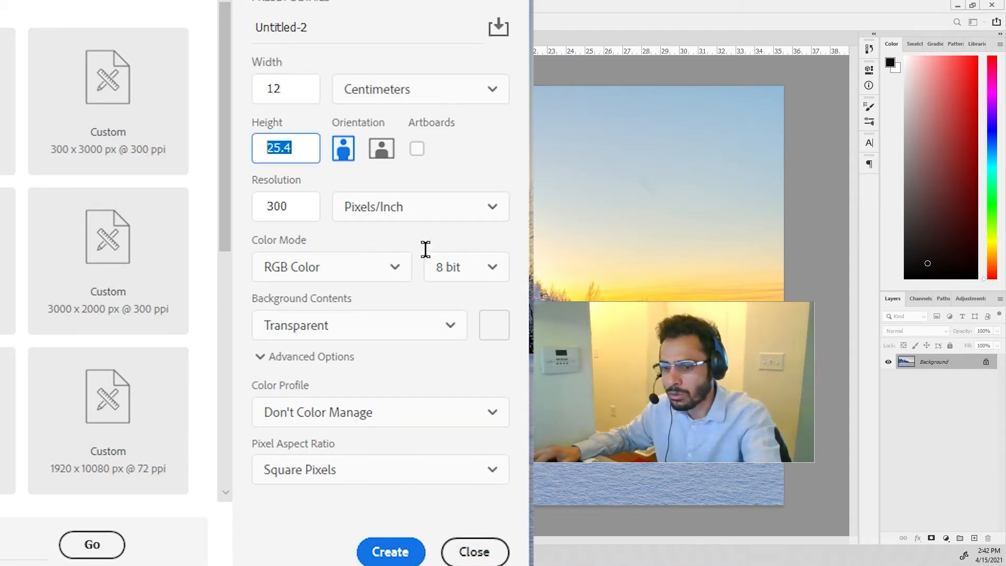
text(12)
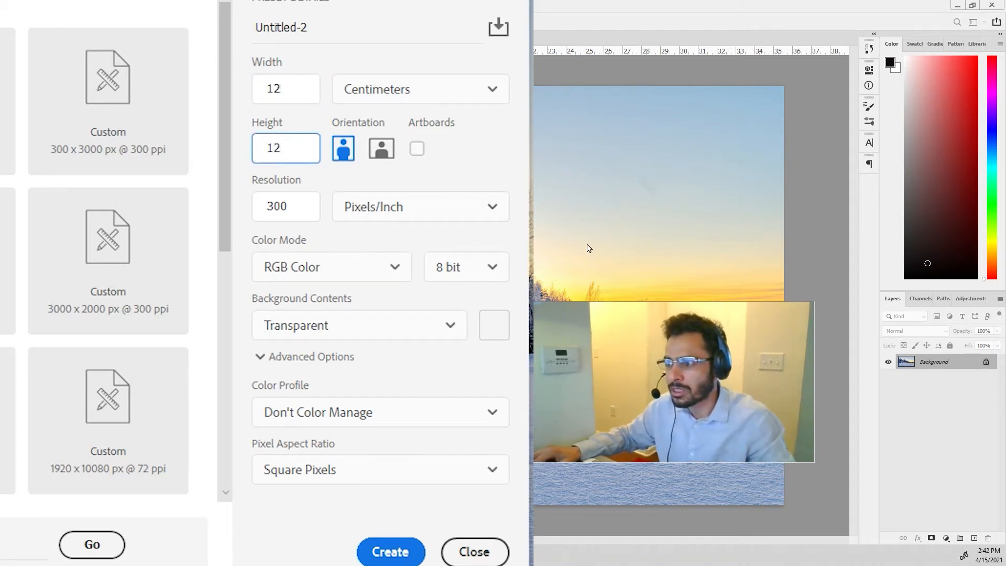
Step: Switch the size units to Pixels and set the new document's width to 3000 and height to 2000
click(574, 226)
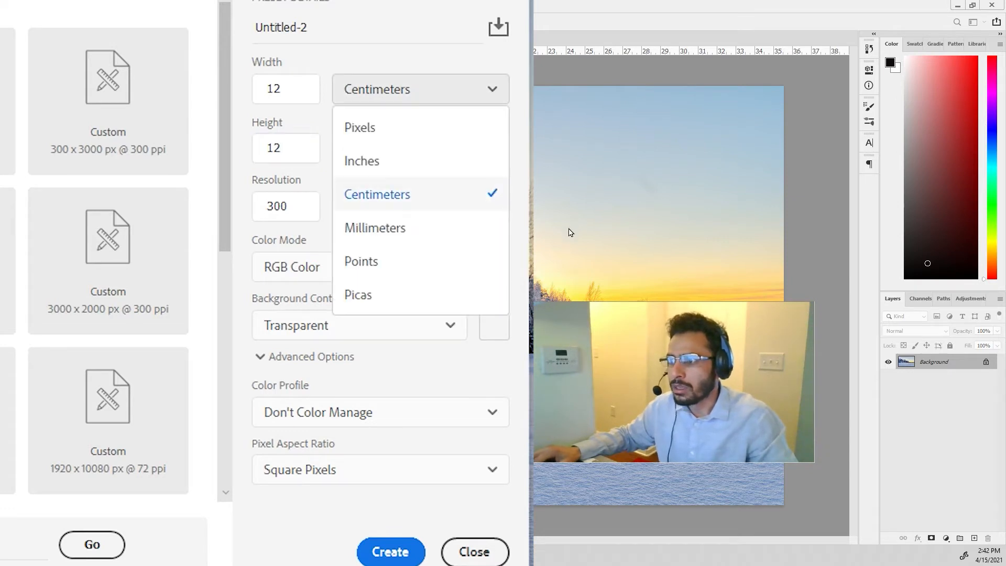
key(Return)
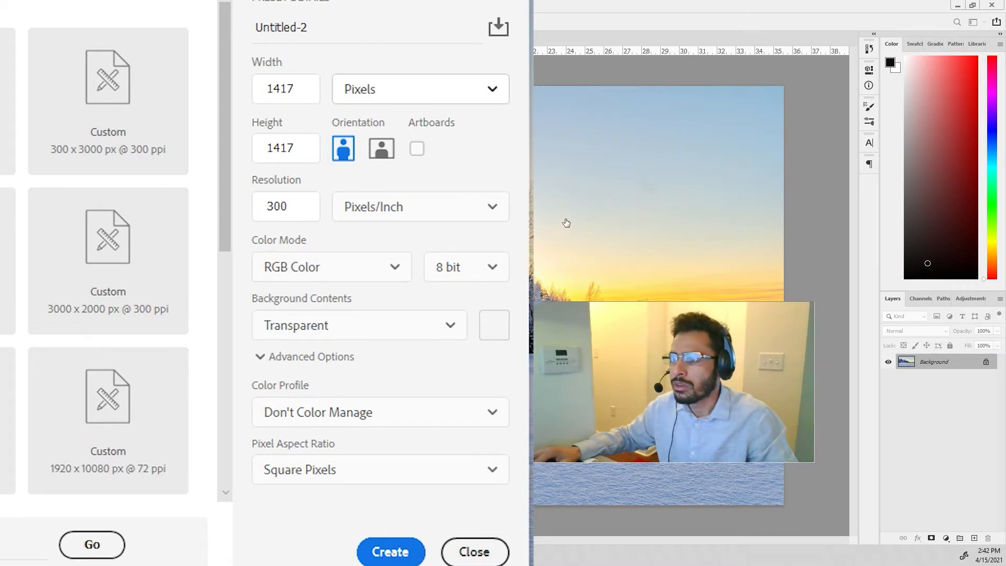
double_click(482, 168)
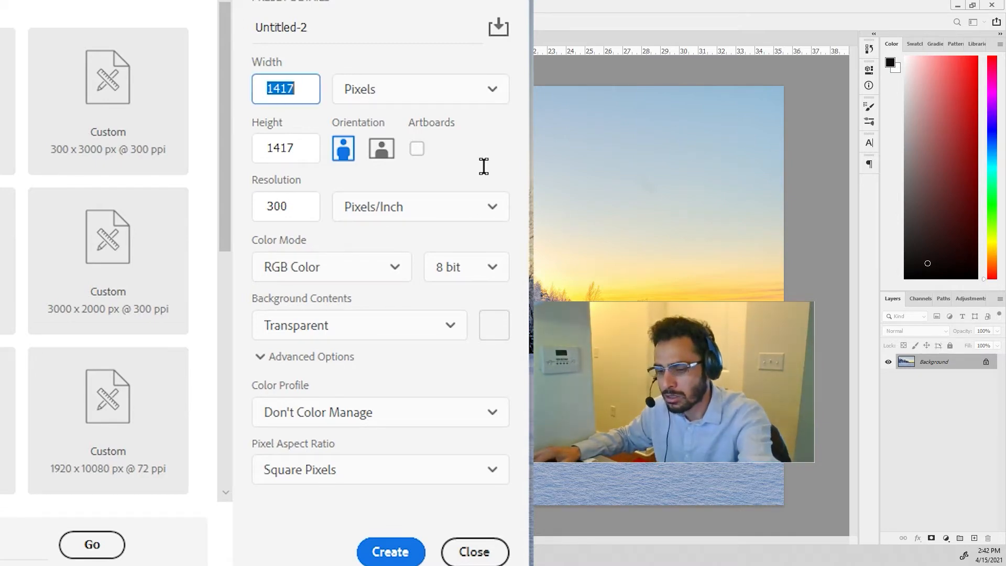
text(3000)
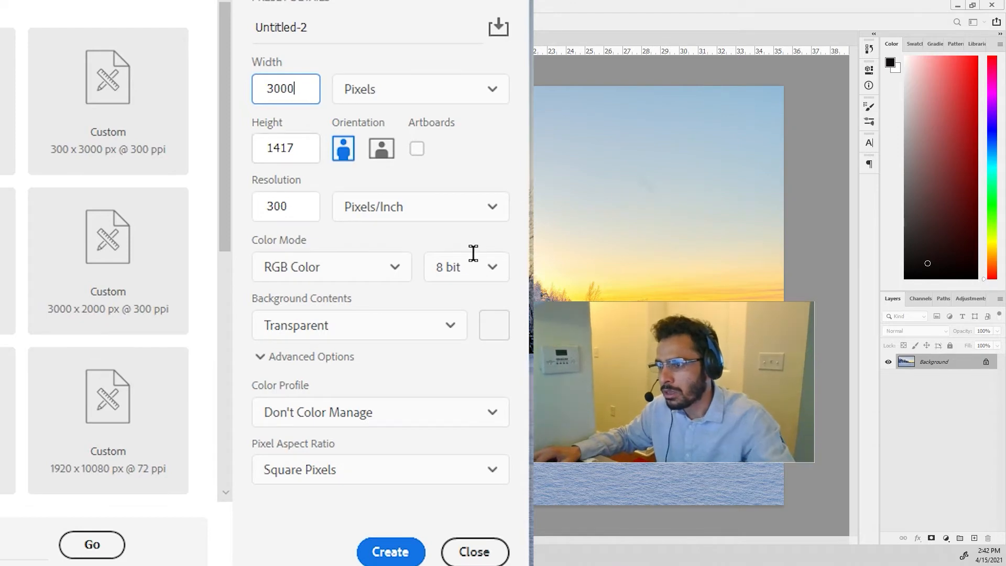
key(Tab)
text(0000)
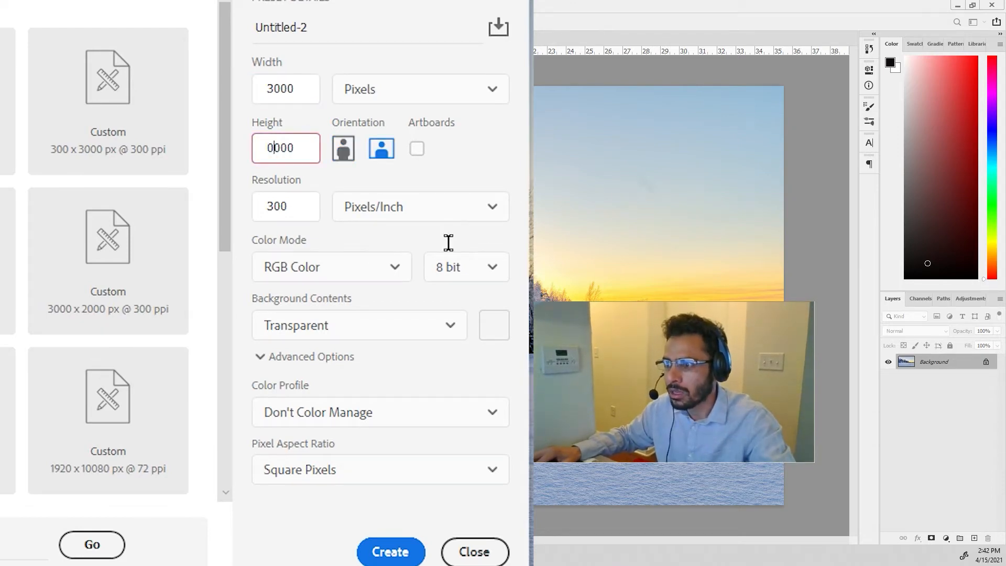
key(Home)
key(shift+Right)
text(3)
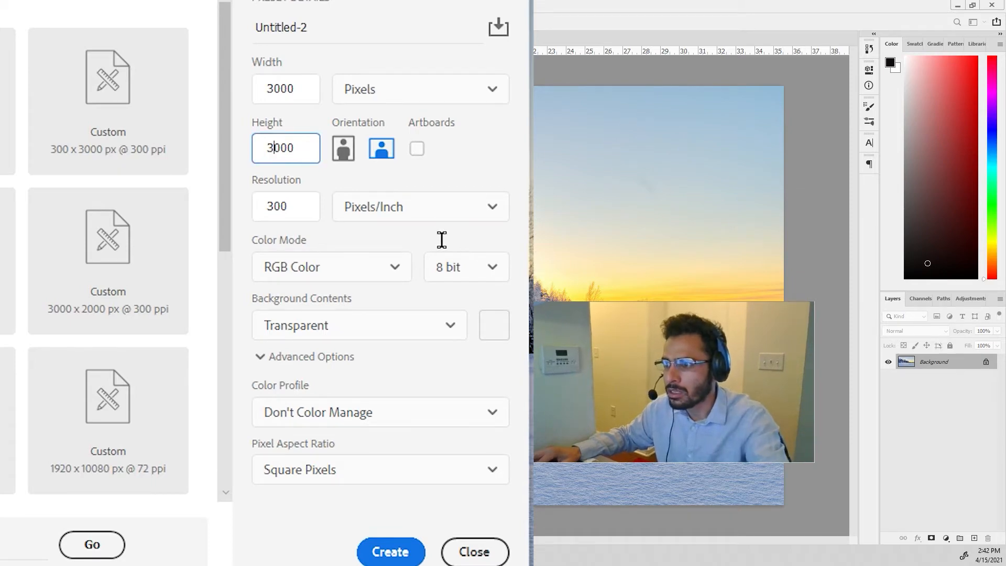
key(shift+Right)
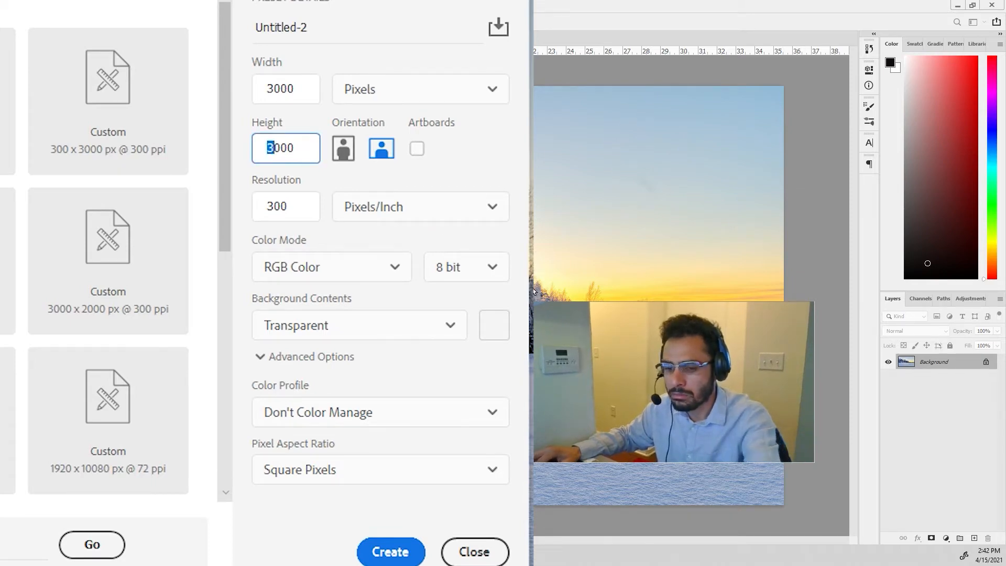
text(2)
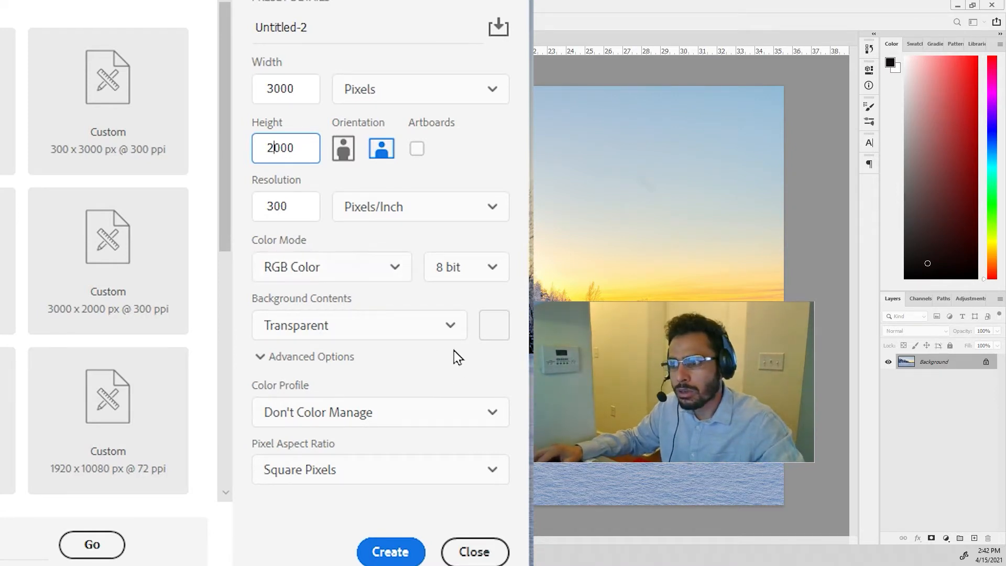
Step: Set the resolution to 72, convert it to Pixels/Centimeter for comparison, and switch back to Pixels/Inch
key(Tab)
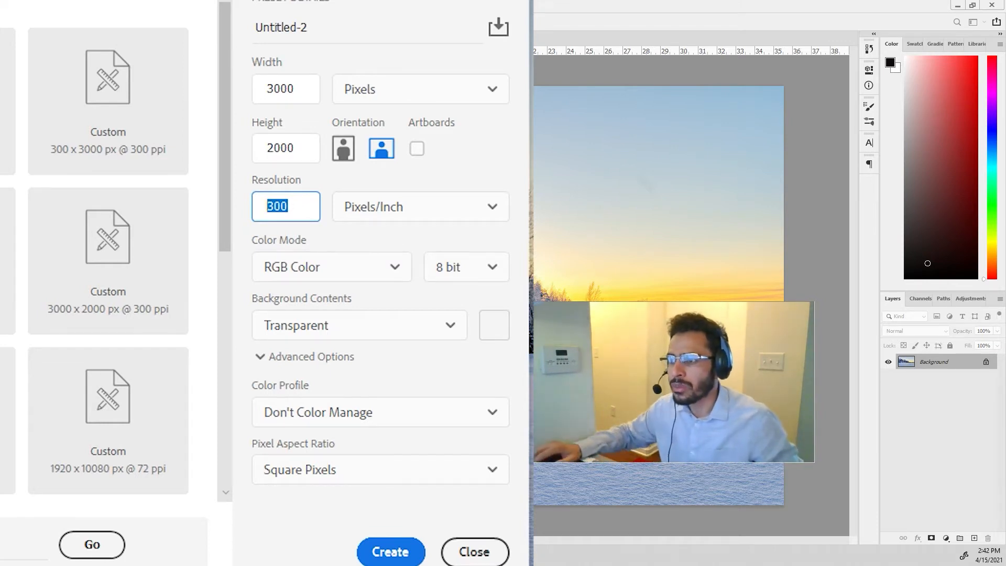
click(485, 329)
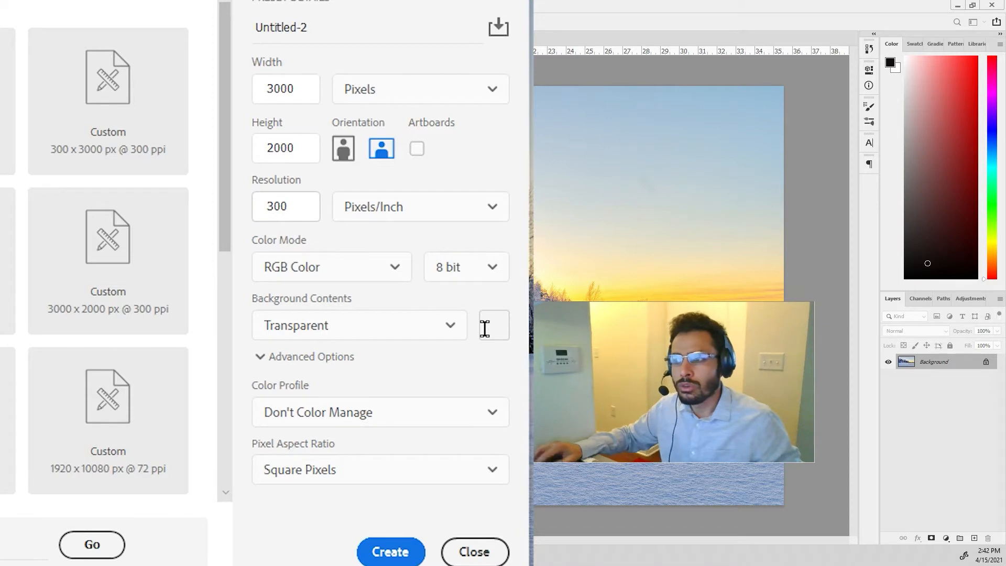
double_click(482, 319)
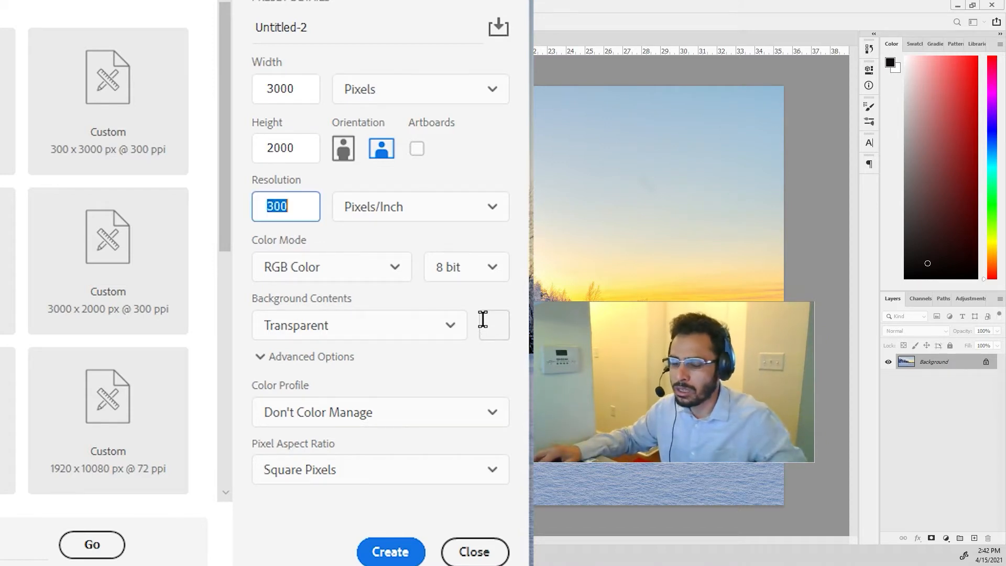
text(72)
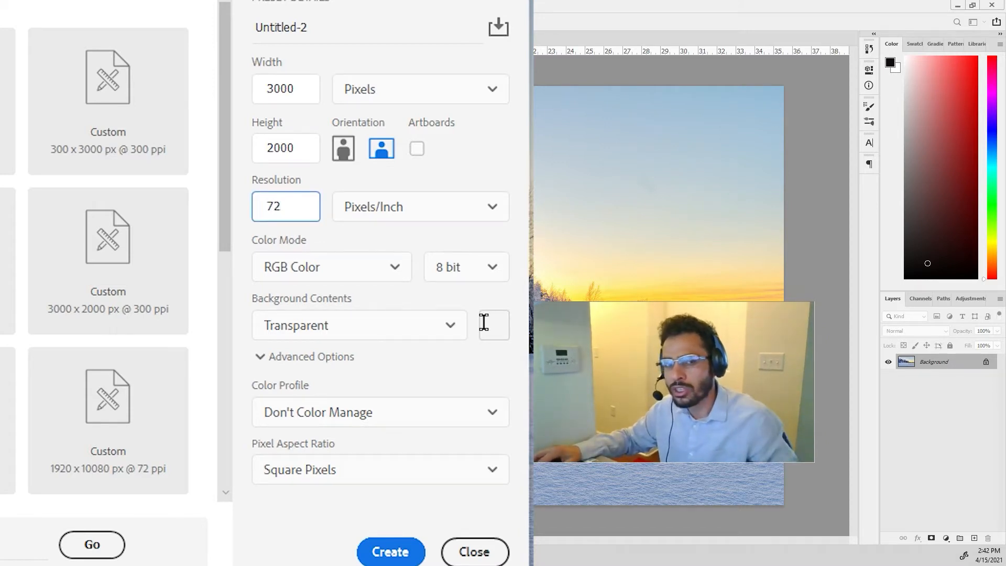
click(564, 307)
click(570, 355)
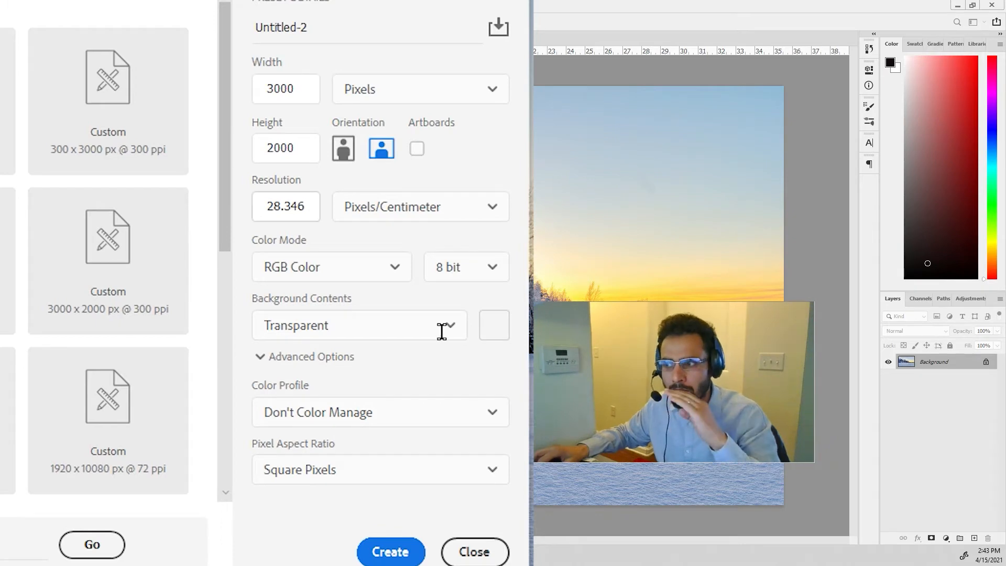
click(542, 309)
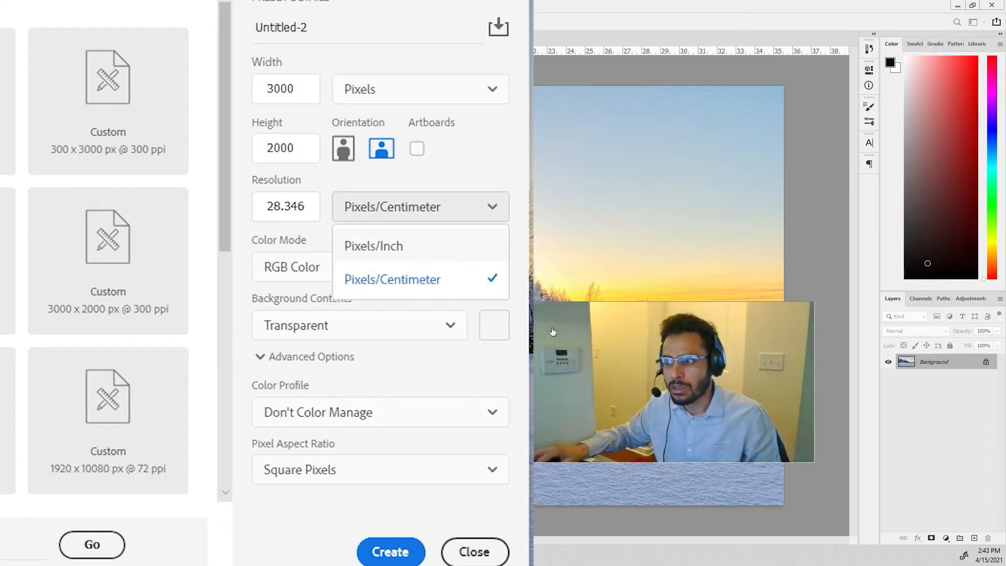
click(552, 332)
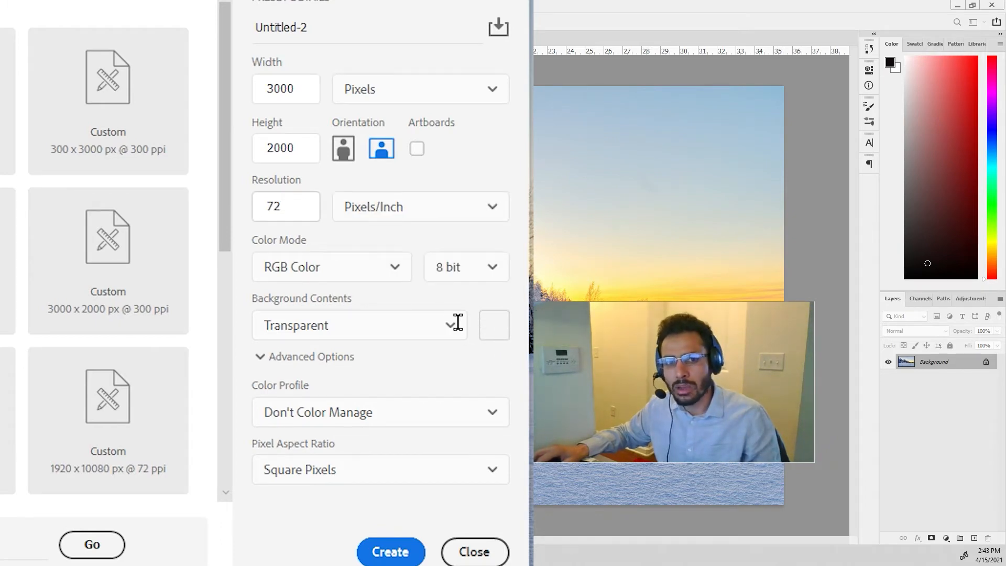
Step: Set the resolution to 300, check its Pixels/Centimeter equivalent, and return the unit to Pixels/Inch
double_click(484, 317)
text(300)
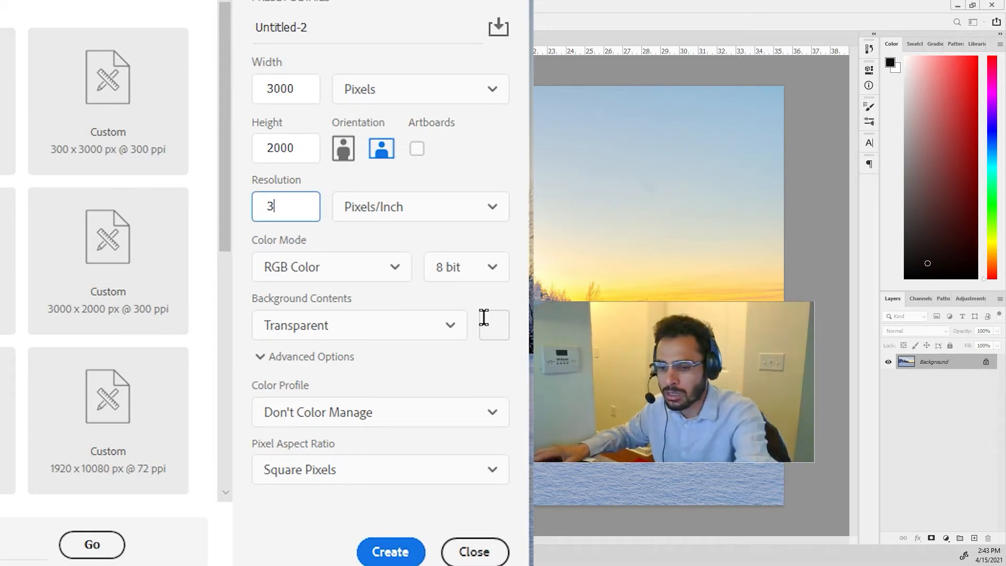
click(572, 306)
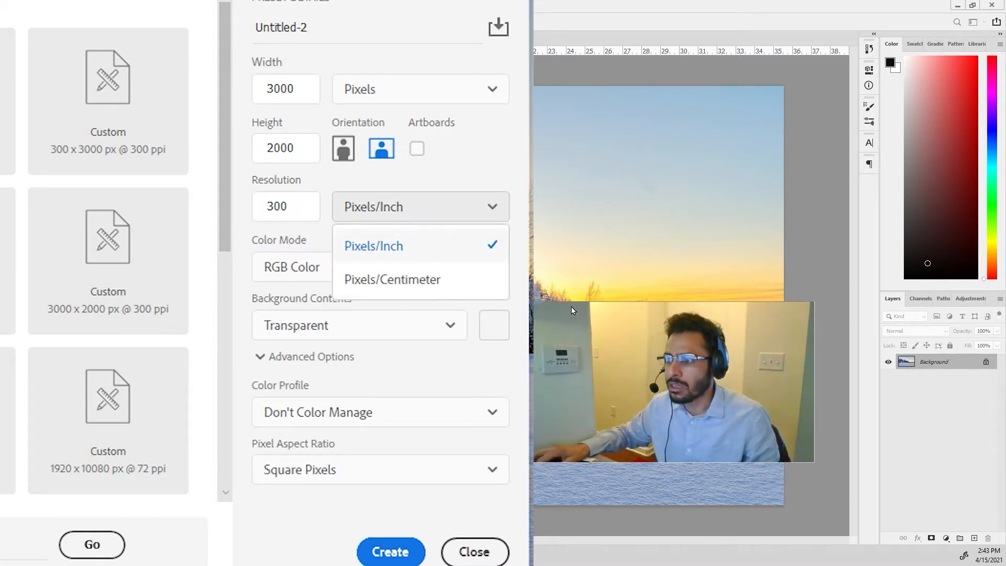
click(558, 342)
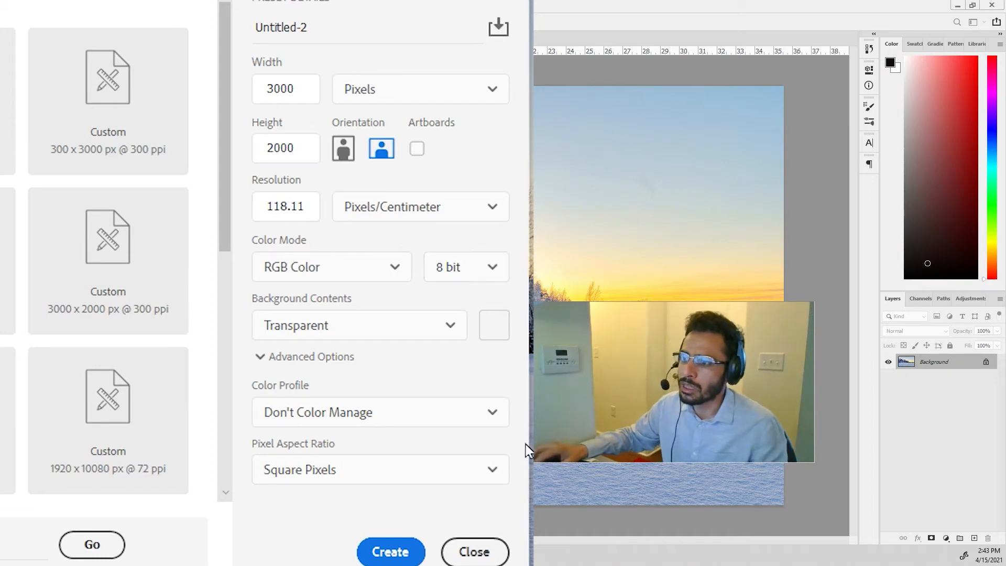
click(543, 309)
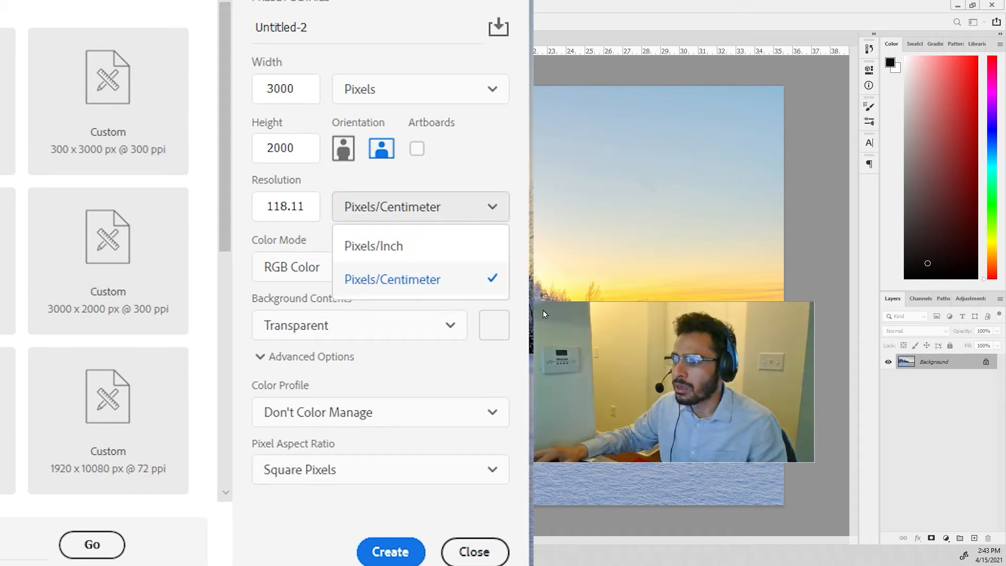
click(543, 333)
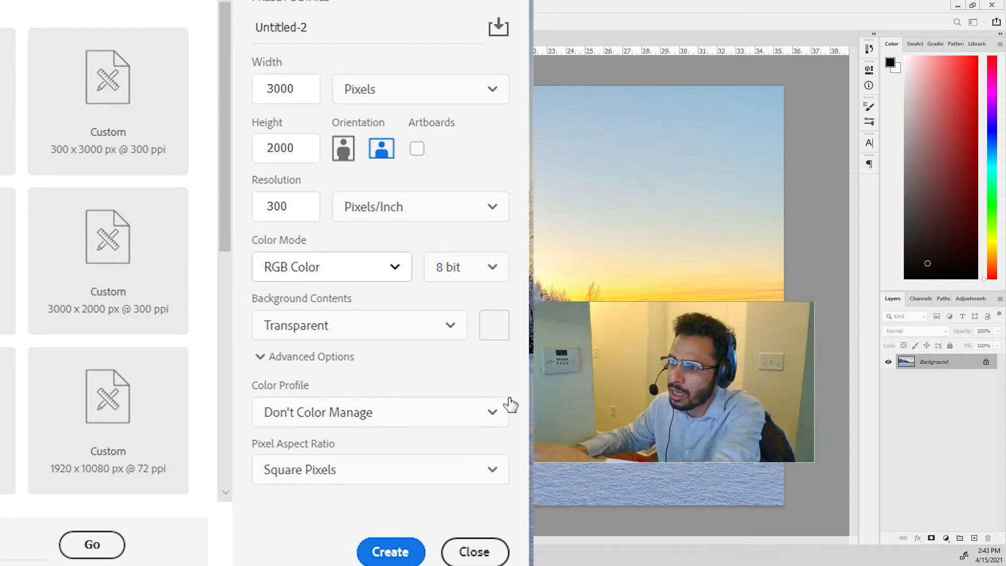
Step: Review the color modes offered for the new document and keep RGB Color
click(332, 268)
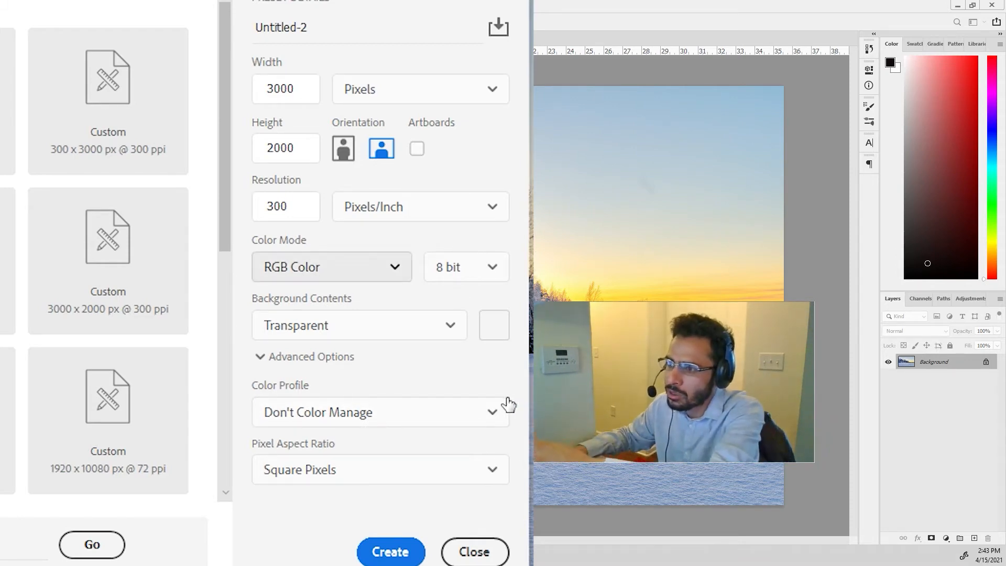
click(501, 533)
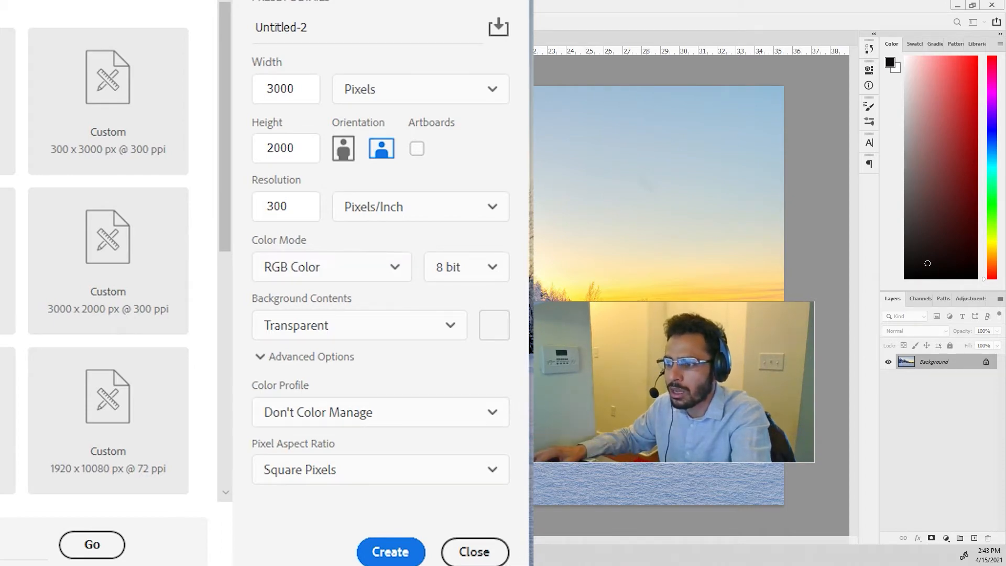
click(332, 267)
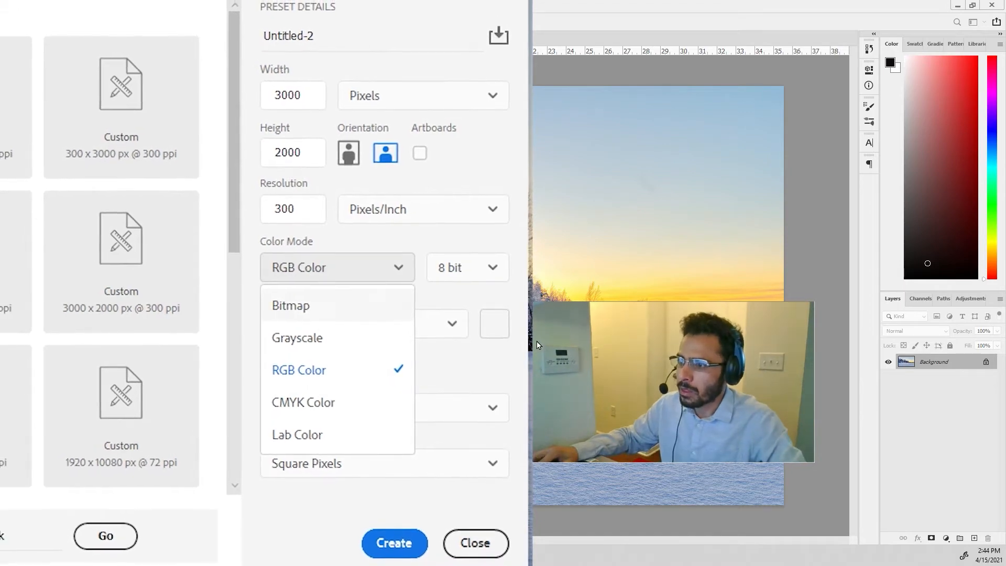
click(548, 413)
click(536, 387)
click(535, 386)
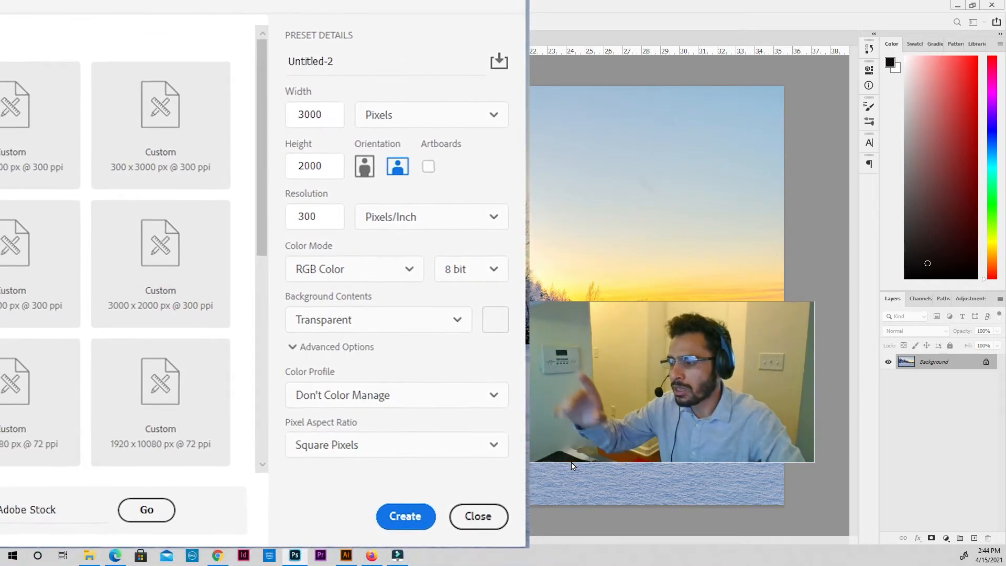
Step: Keep Square Pixels as the pixel aspect ratio and create the 3000 x 2000 pixel document
click(573, 493)
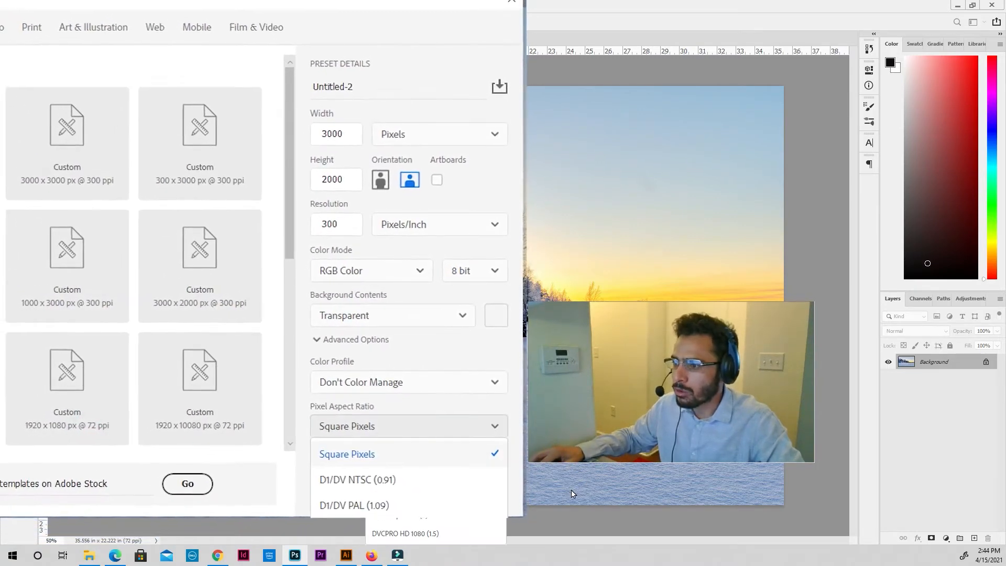
click(553, 495)
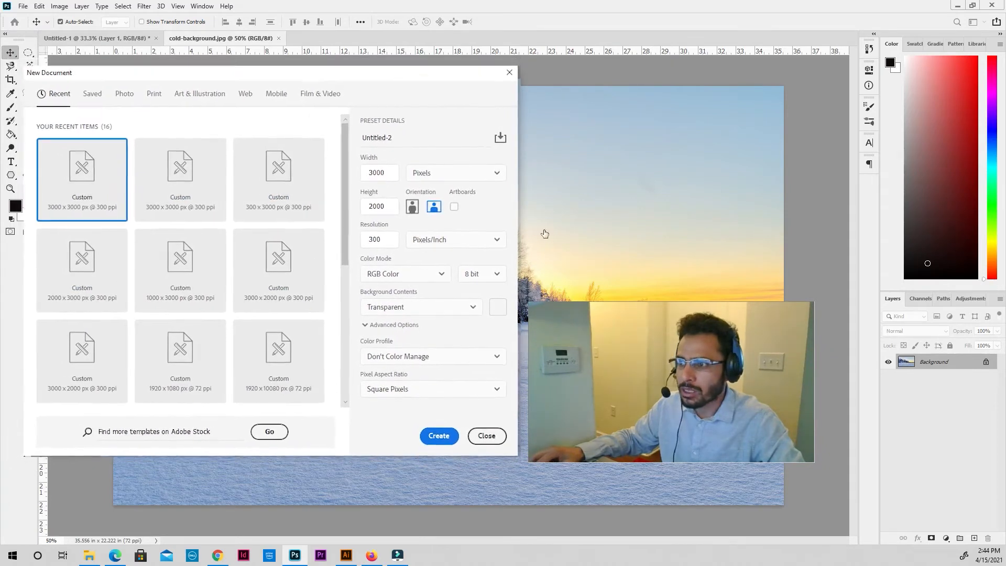
key(Return)
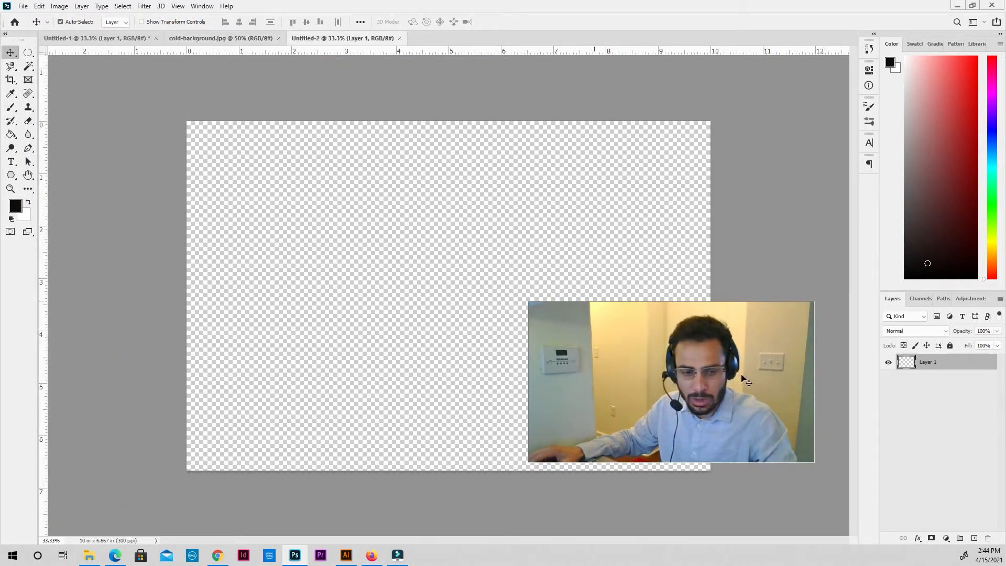
scroll(721, 354, up, 2)
scroll(721, 355, down, 1)
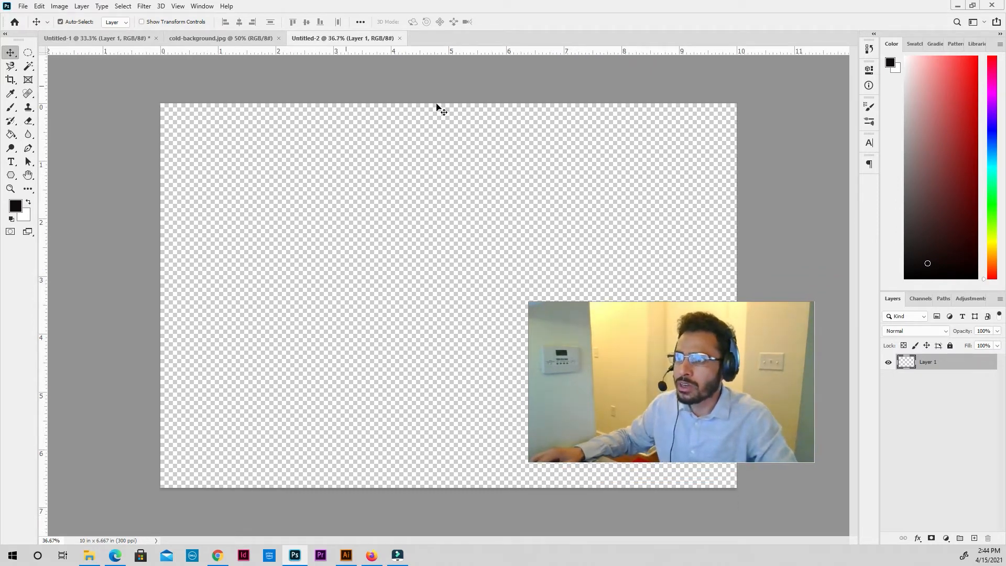
Step: Copy the cold-background.jpg photo into Untitled-2 as a new layer and center it on the canvas
click(251, 38)
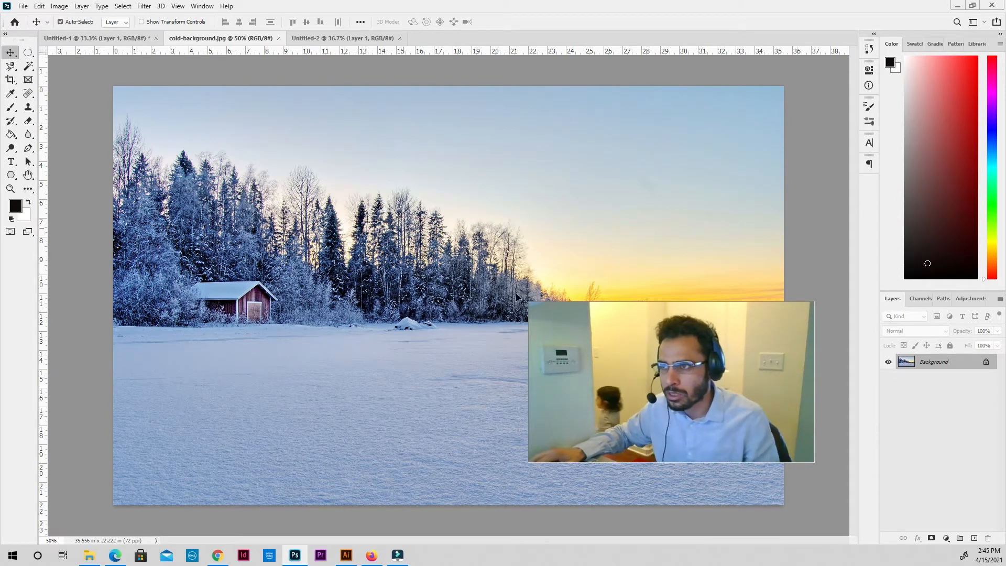
click(341, 38)
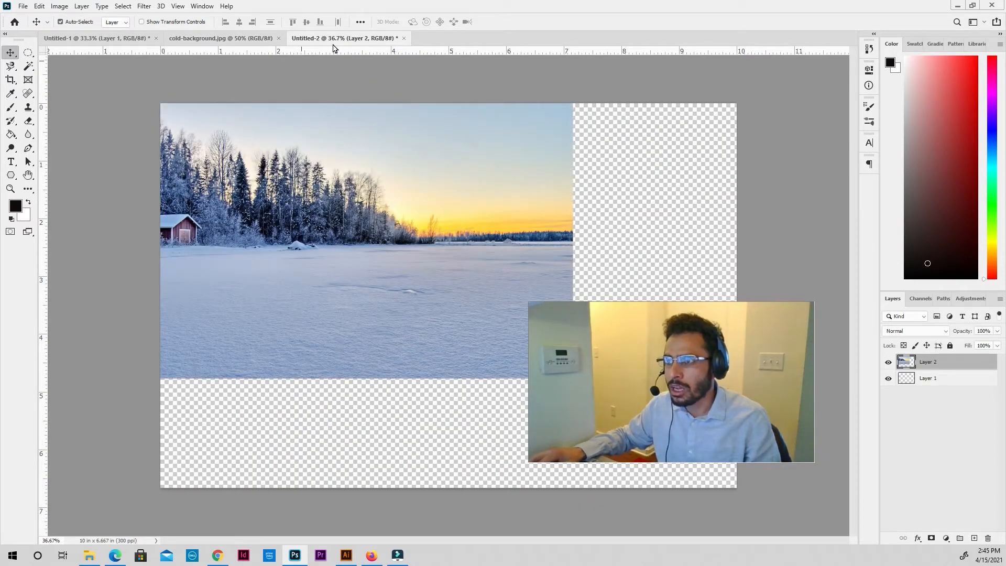
drag(409, 297, 542, 413)
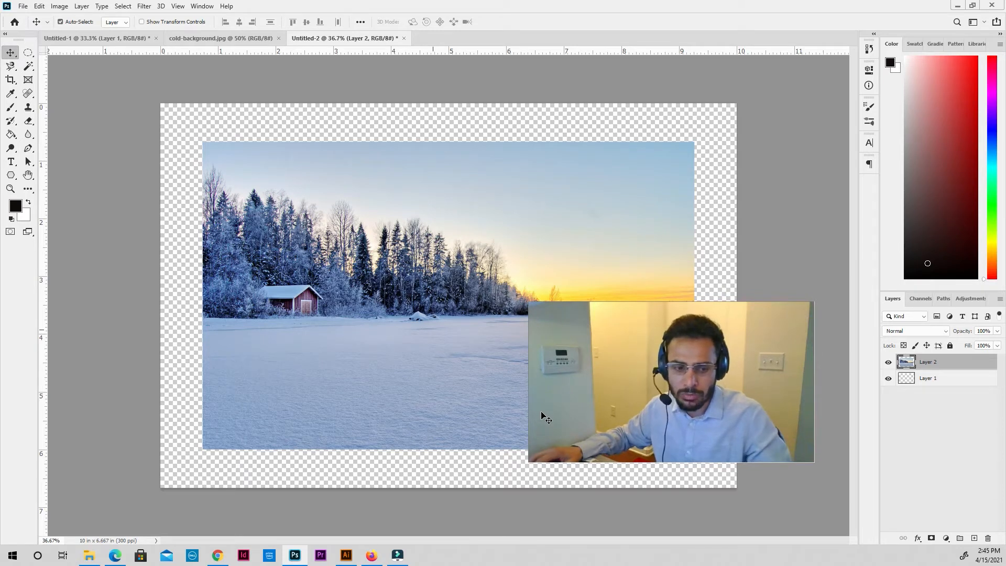
Step: Reposition the winter photo with Free Transform to about X 1370 px, Y 928 px
key(ctrl+t)
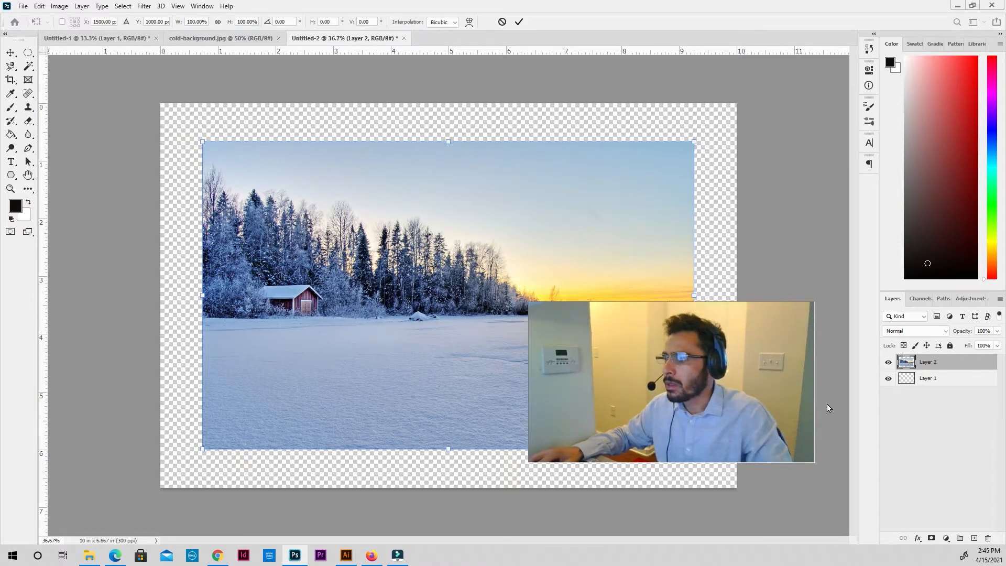
drag(754, 271, 702, 225)
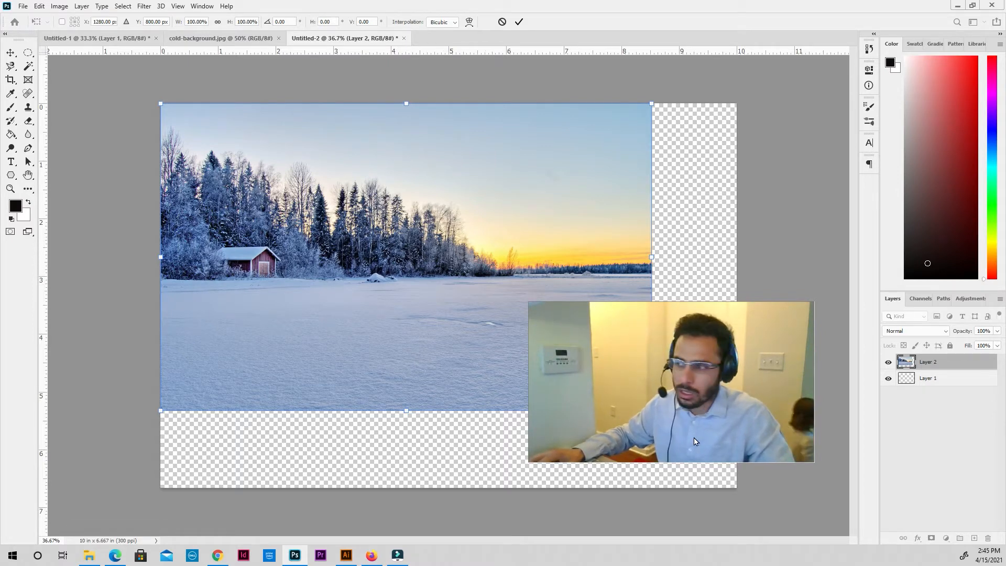
drag(648, 277, 664, 302)
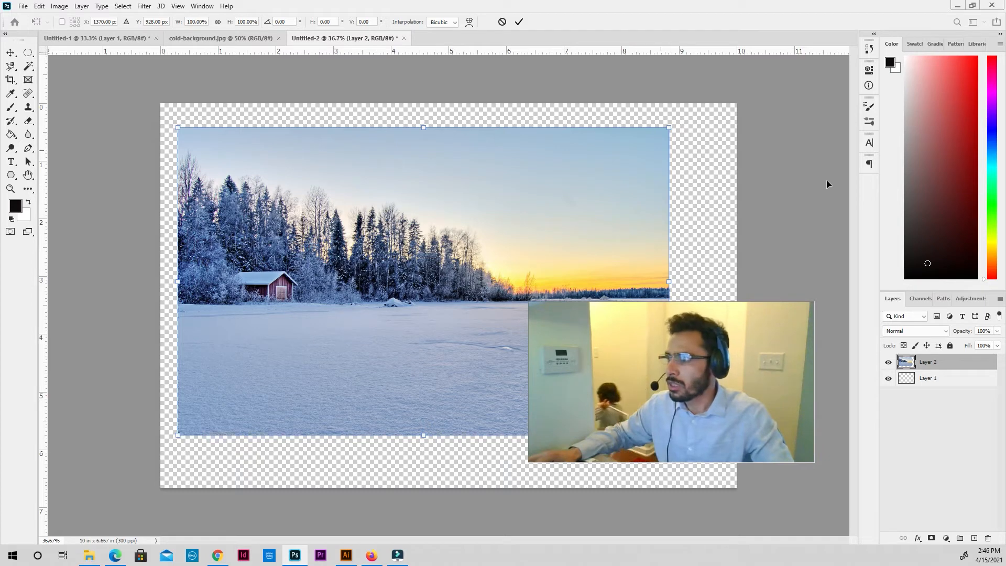
Step: Shrink the winter photo to thumbnail size, apply it, and try enlarging it again to about 995%
drag(669, 127, 216, 375)
key(Return)
key(ctrl+t)
drag(229, 403, 592, 177)
drag(928, 226, 702, 108)
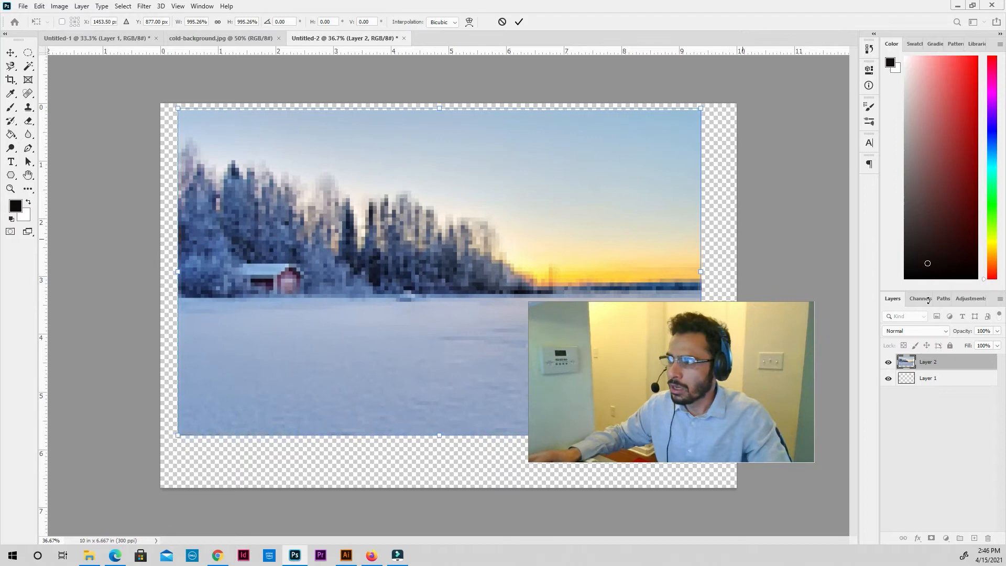
key(Escape)
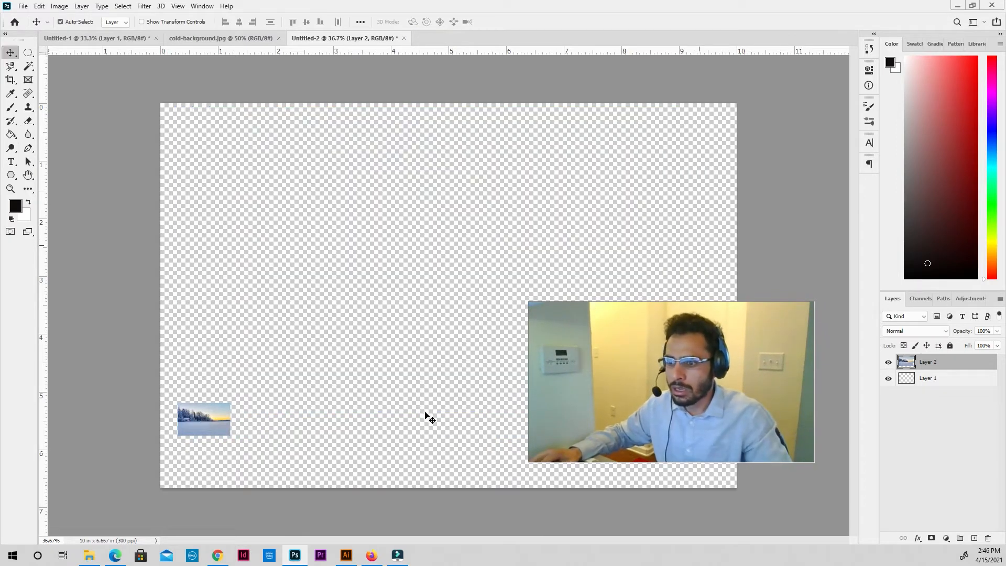
Step: Compare the resized versions through the edit history and restore the winter photo's original size
key(ctrl+shift+z)
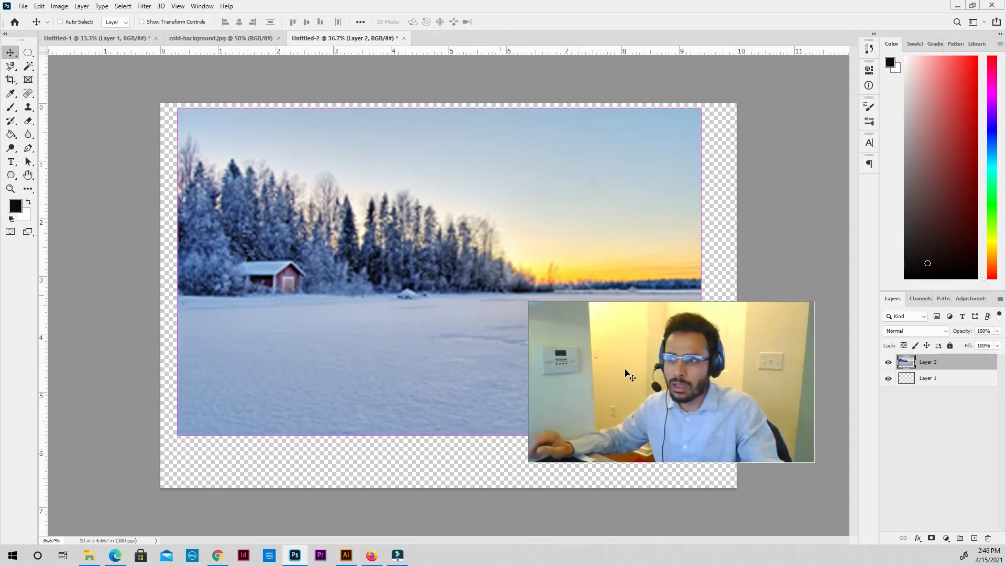
key(ctrl+z)
key(ctrl+shift+z)
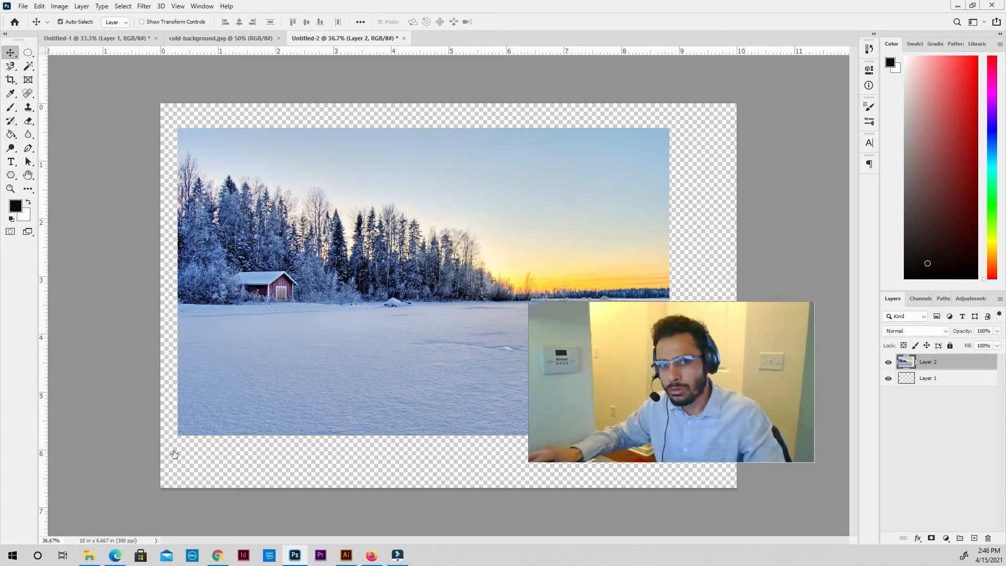
Step: Convert the winter photo's layer, Layer 2, to a Smart Object
right_click(945, 362)
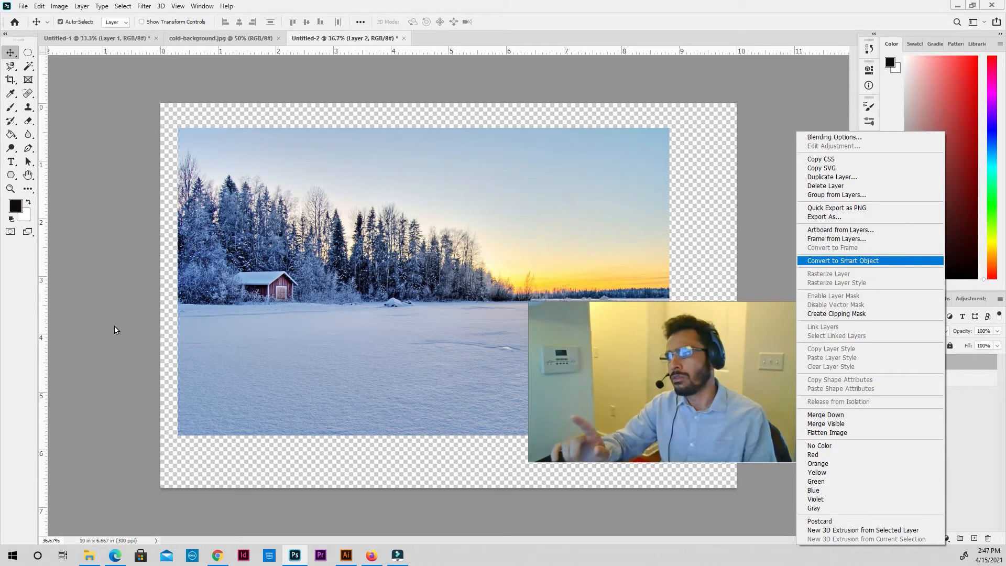
key(Up)
key(Up)
key(Up)
key(Up)
key(Up)
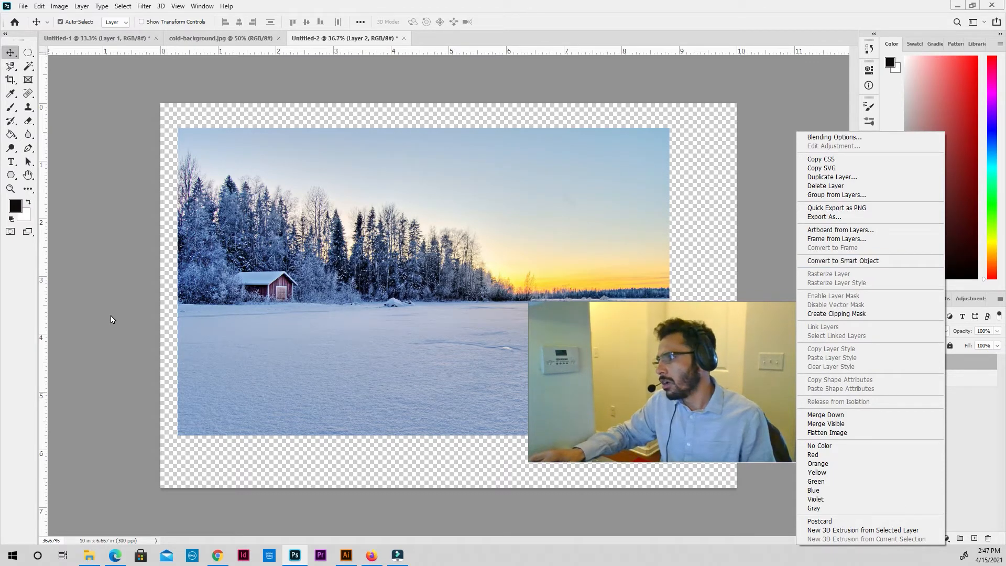
key(Down)
key(Down)
key(Down)
key(Down)
key(Down)
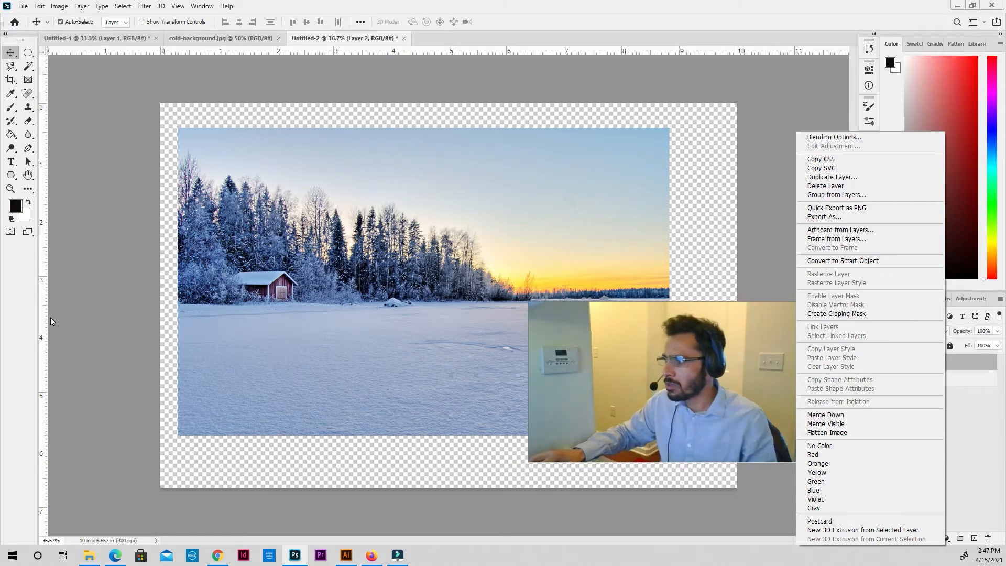
key(Down)
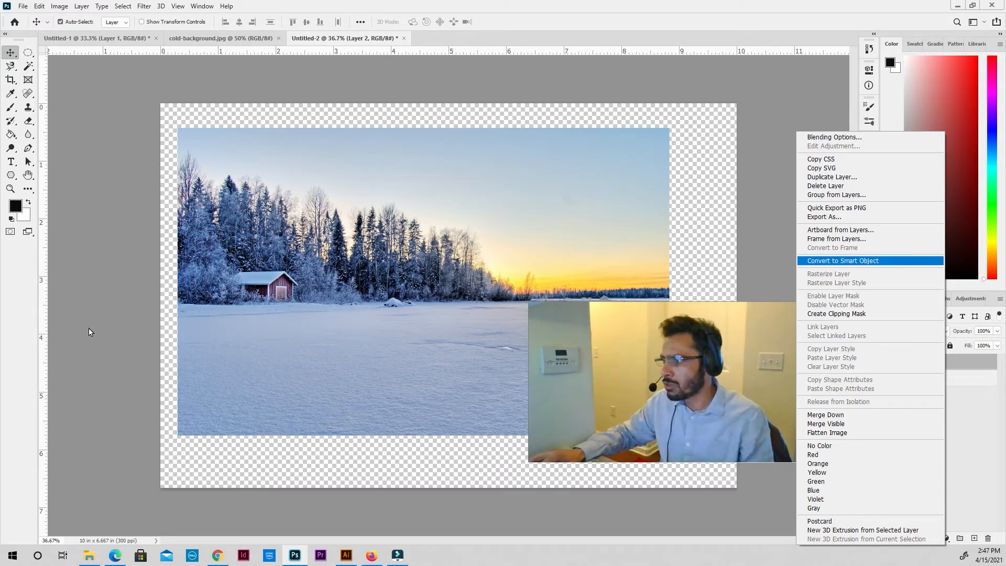
key(Return)
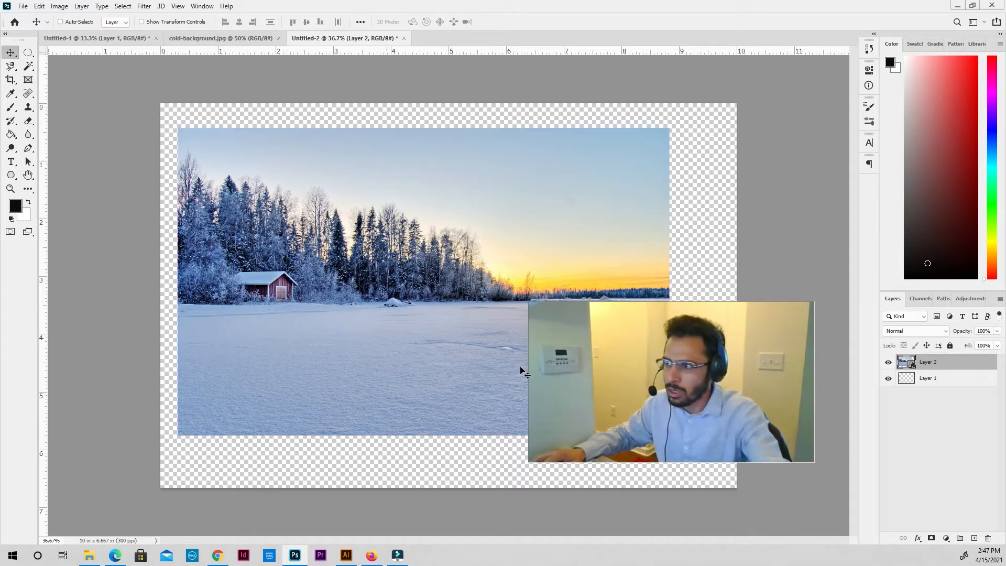
Step: Scale the winter photo Smart Object down to about 5.31% with Free Transform and apply it
key(ctrl+t)
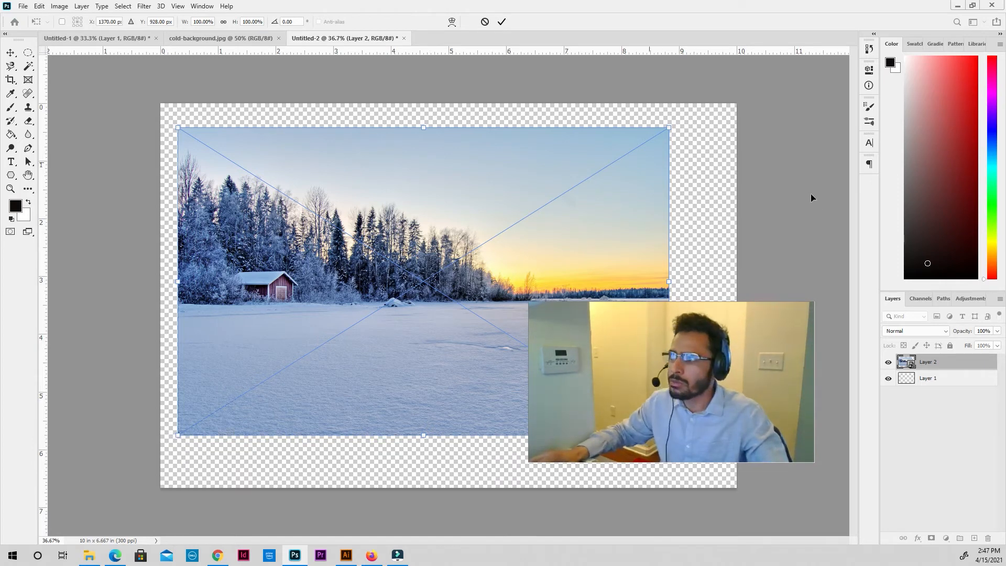
drag(422, 126, 250, 509)
key(Return)
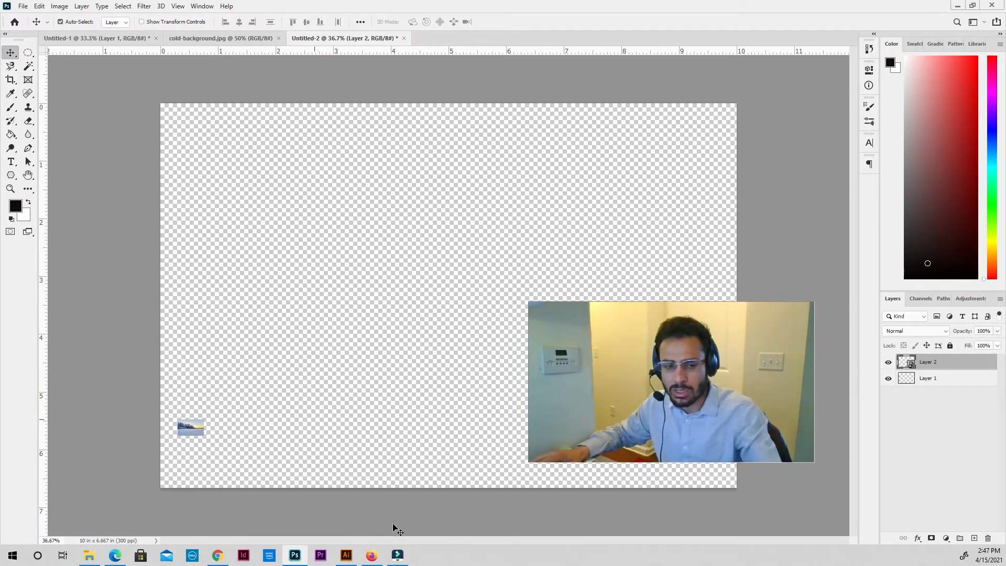
Step: Enlarge the Smart Object to about 109.57% and move it against the canvas's left edge
key(ctrl+t)
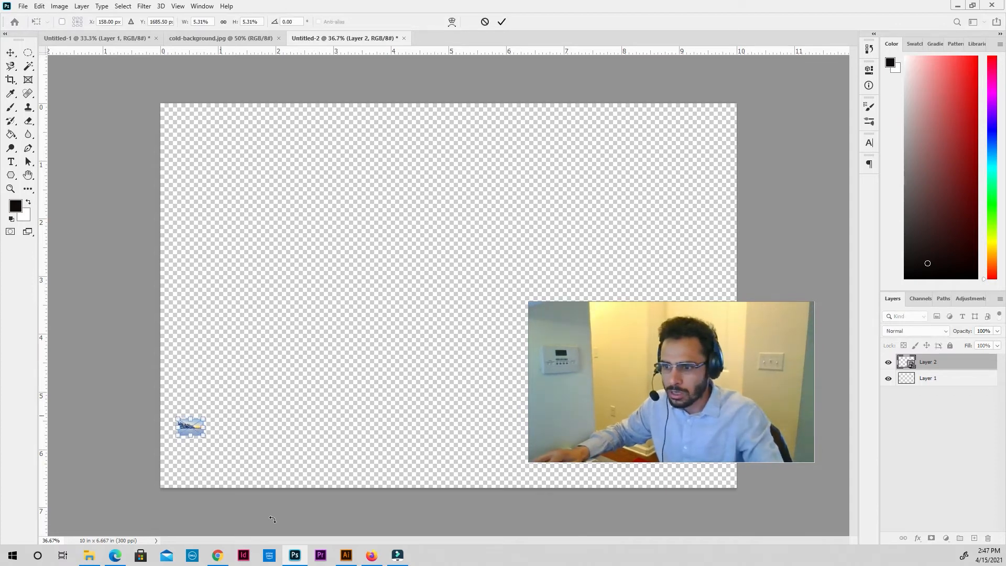
drag(255, 523, 957, 217)
key(Return)
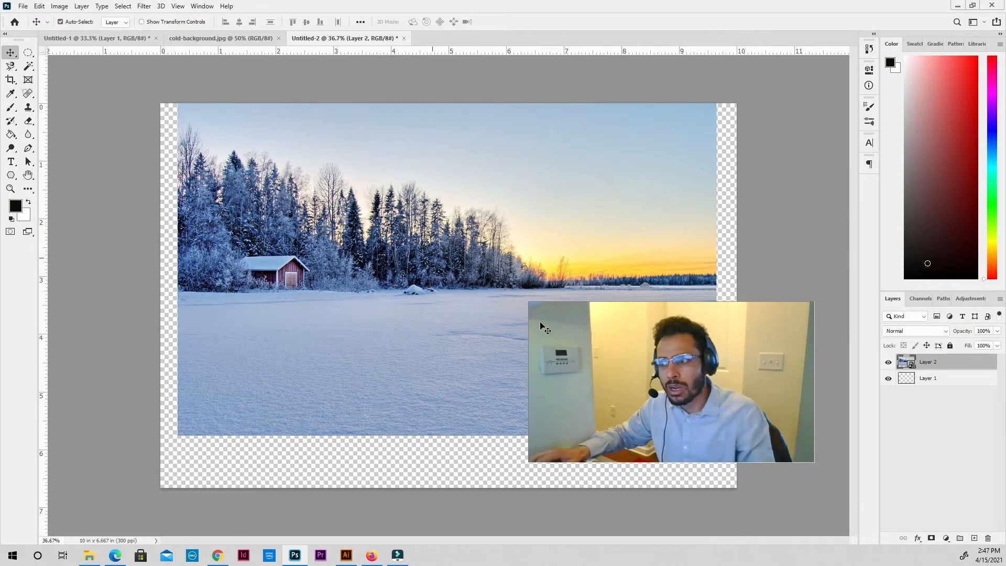
mouse_move(514, 321)
mouse_down()
mouse_move(504, 335)
mouse_move(497, 316)
mouse_up()
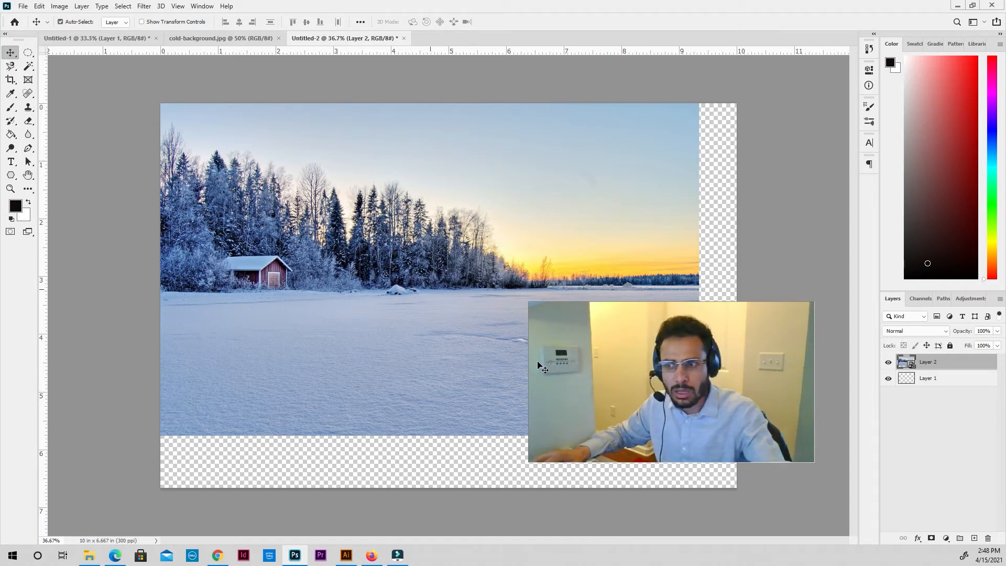
Step: Scale the winter photo up to about 131.64% and position it to cover the whole canvas
key(ctrl+t)
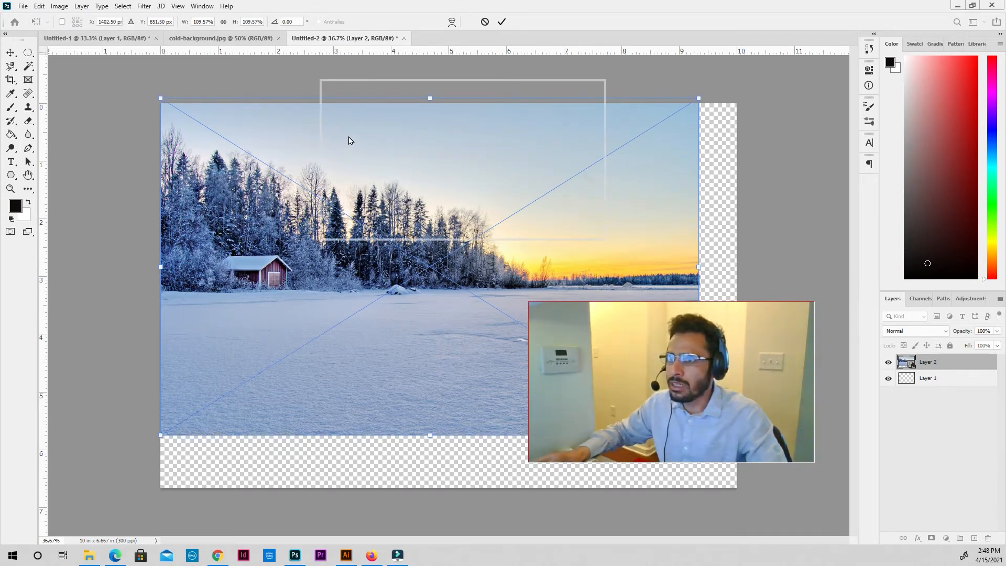
drag(699, 435, 808, 503)
drag(680, 376, 639, 368)
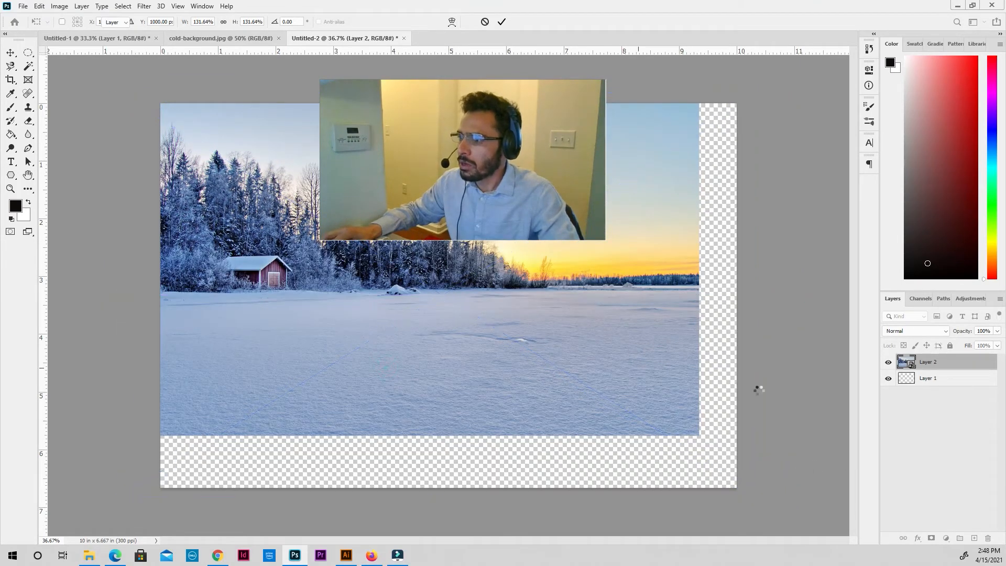
key(Return)
drag(691, 237, 624, 388)
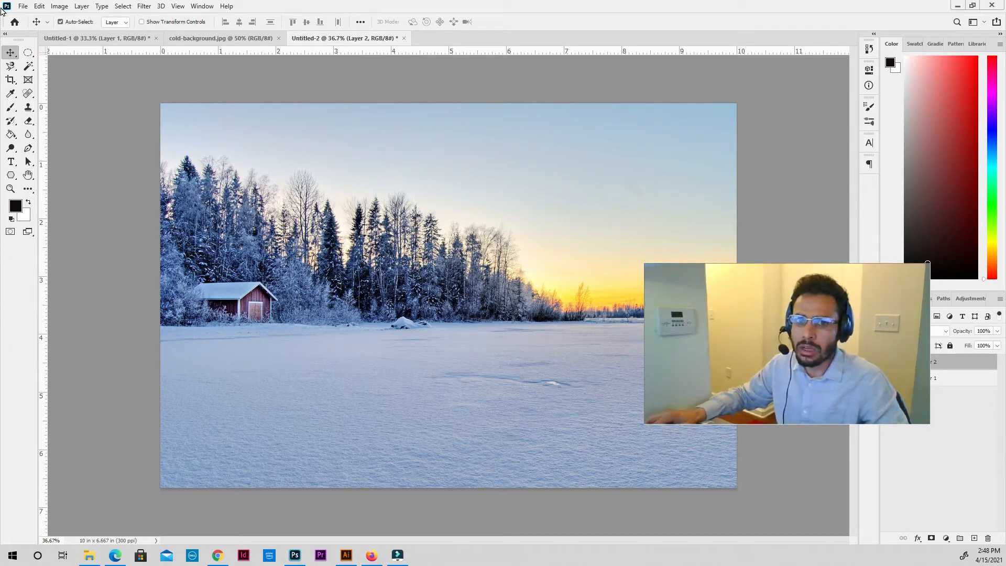
Step: Place the gray-wolf picture from the Pictures folder in File Explorer into Untitled-2 at 80% scale
drag(1, 19, 463, 95)
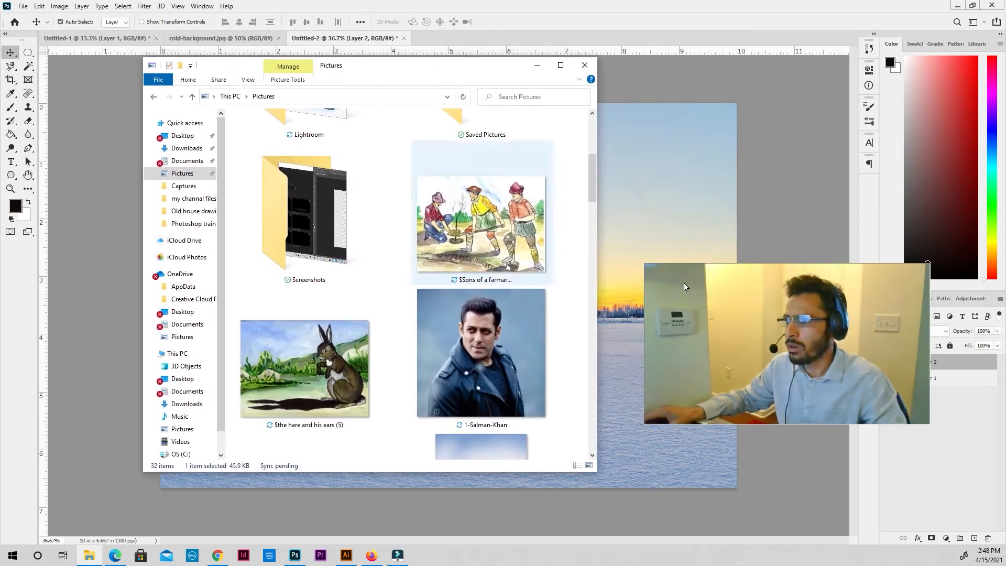
click(560, 65)
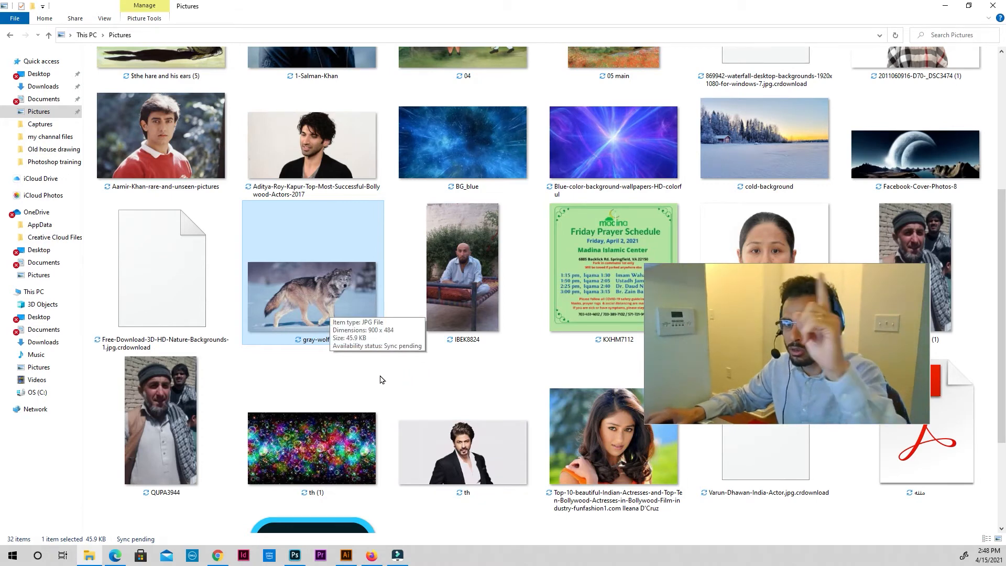
drag(326, 304, 410, 494)
drag(424, 388, 423, 407)
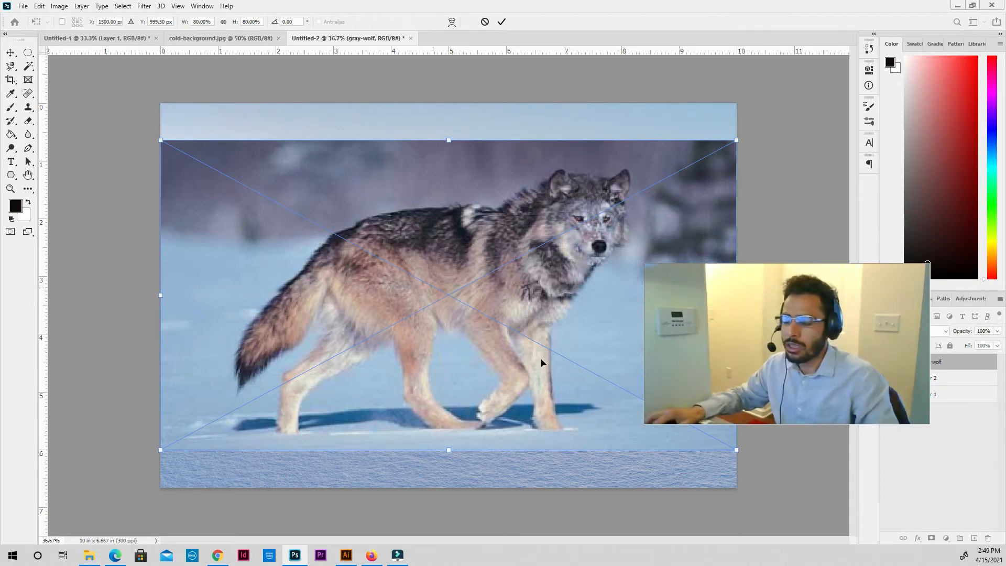
key(Return)
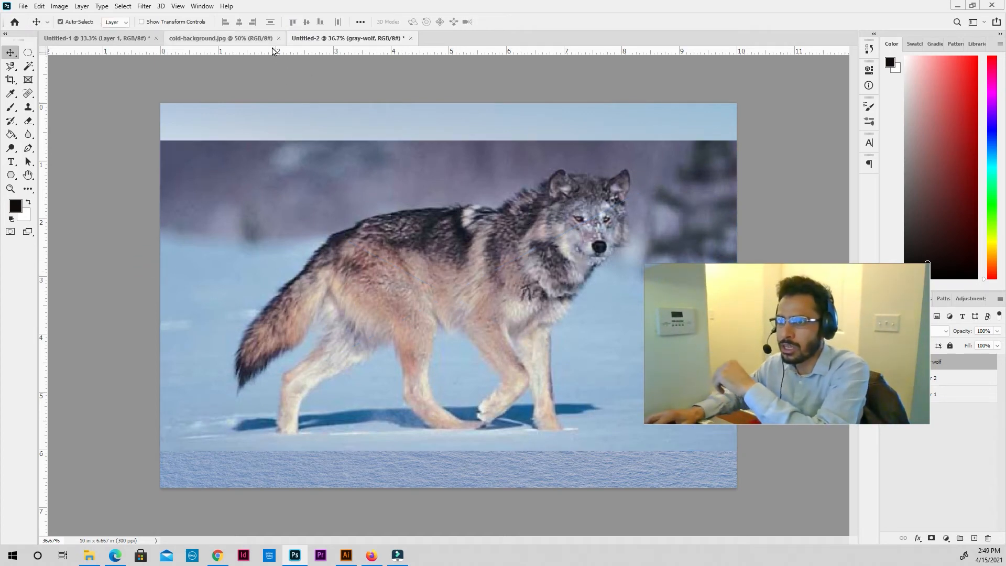
Step: Review the cold-background.jpg and Untitled-1 documents and return to Untitled-2
click(220, 39)
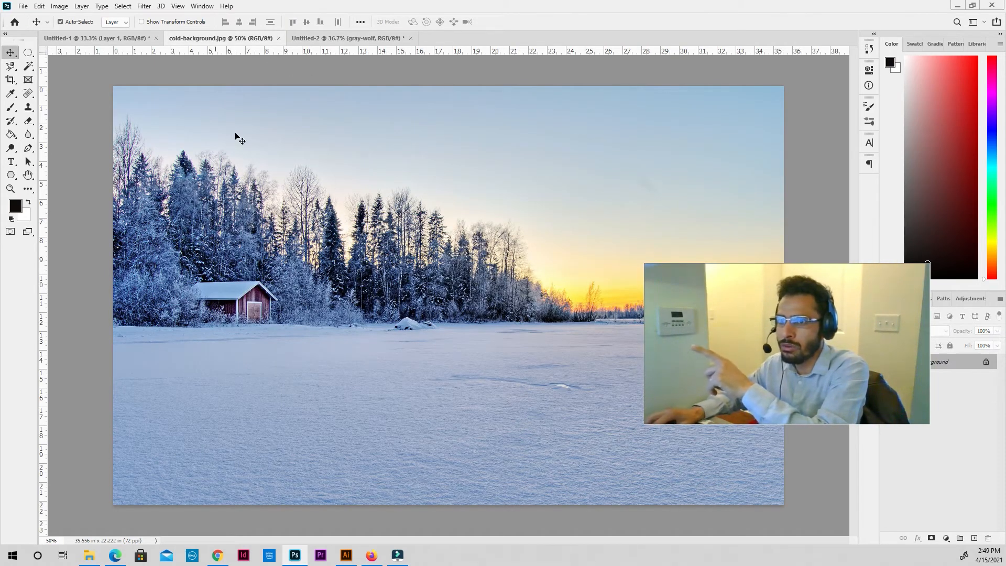
click(95, 38)
click(220, 39)
click(347, 38)
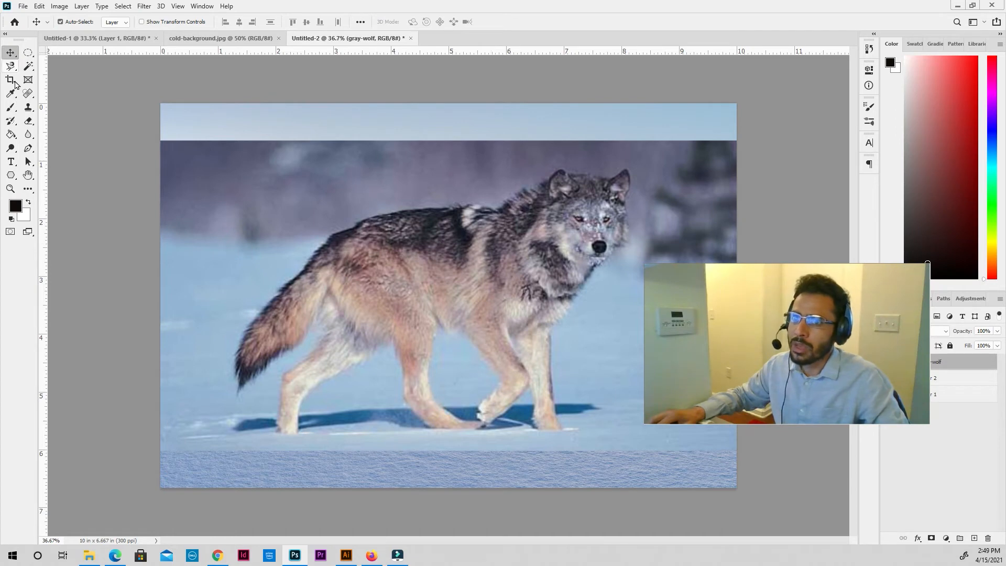
Step: Begin a Magnetic Lasso outline of the wolf, tracing around the rearmost hind leg and paw
click(11, 66)
click(52, 110)
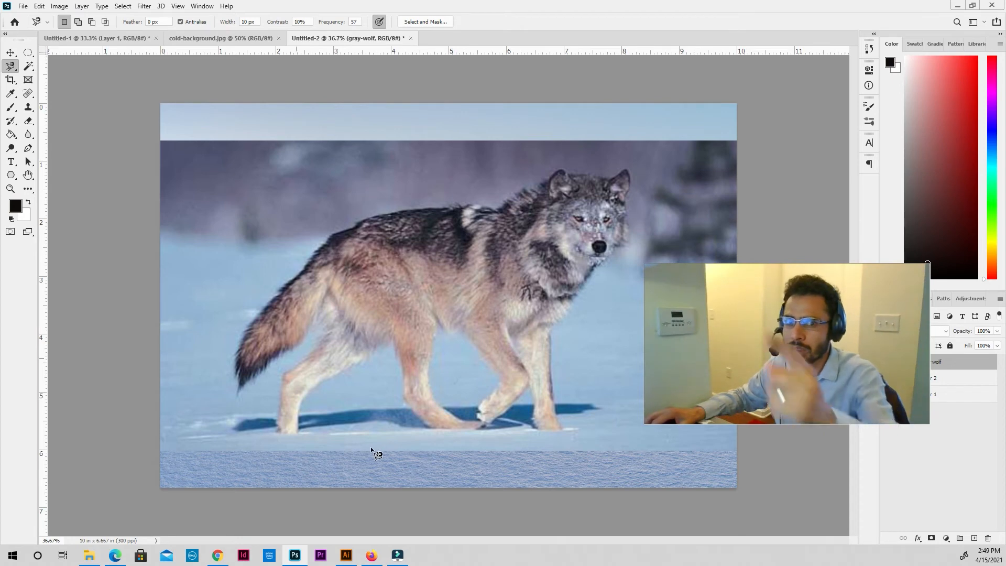
click(473, 435)
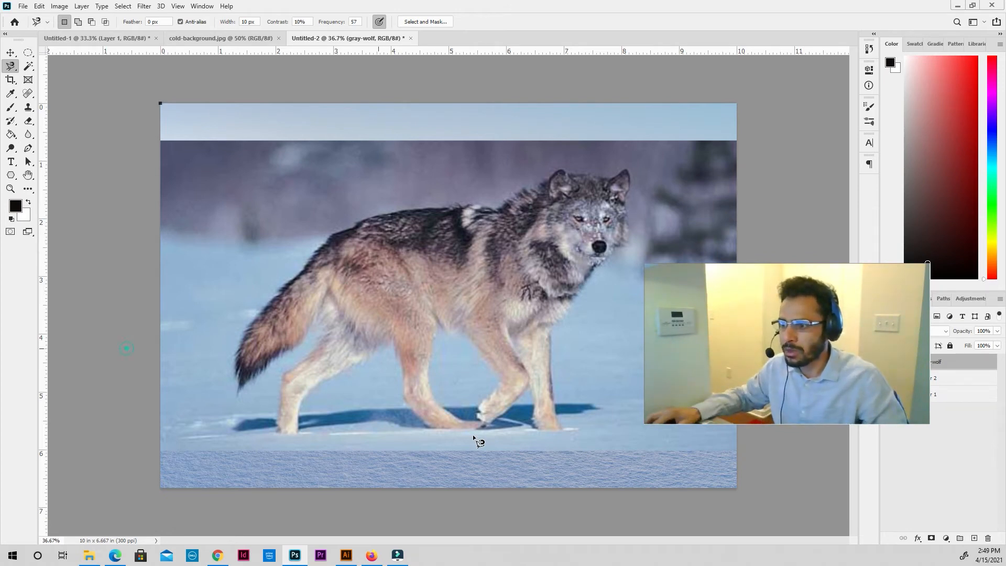
key(Escape)
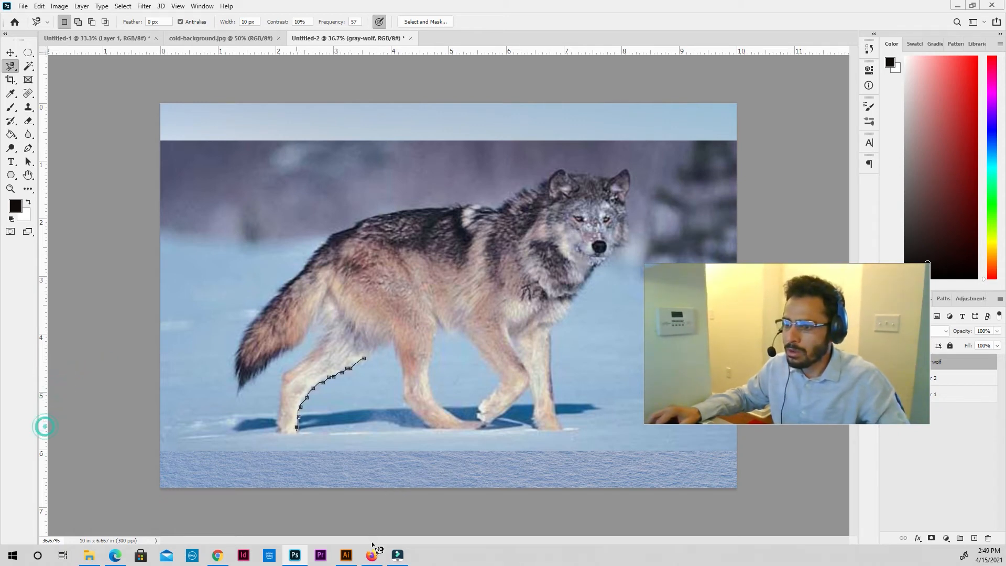
click(280, 396)
click(280, 375)
click(300, 365)
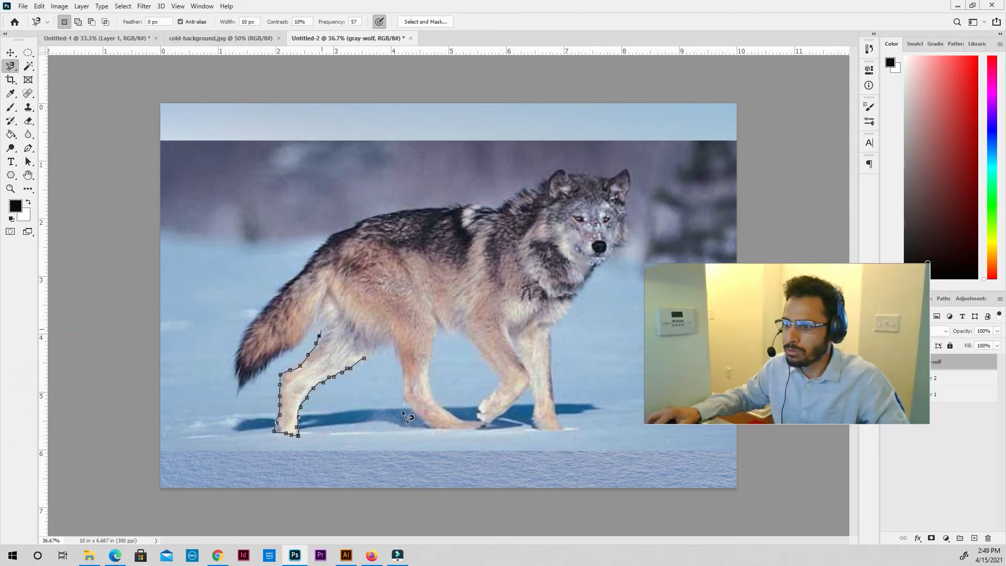
Step: Continue the Magnetic Lasso outline around the wolf's tail, along the back, around the head and down the chest
click(306, 339)
click(282, 354)
click(273, 360)
click(257, 377)
click(245, 388)
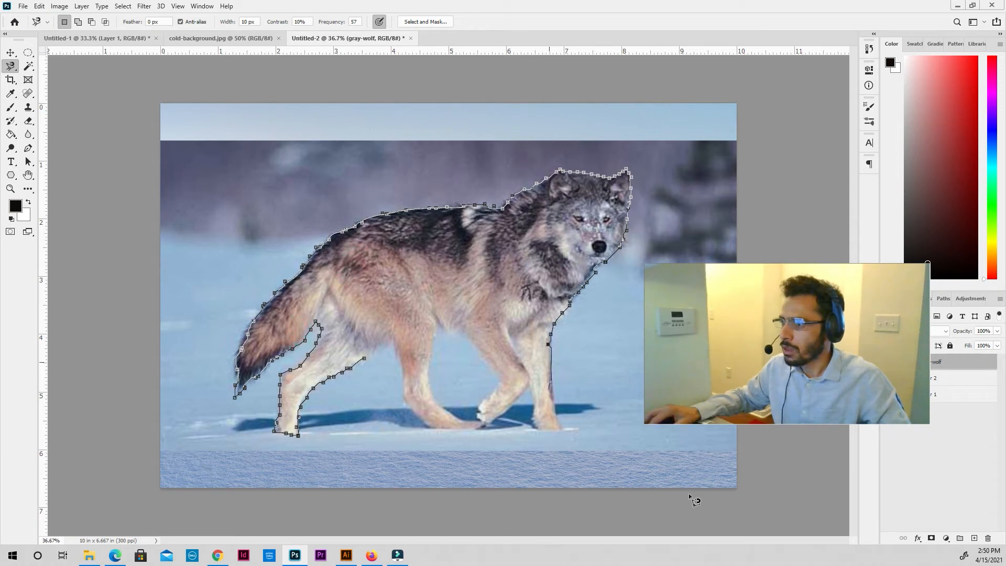
Step: Trace the wolf's front legs and the other hind leg, and close the outline into a selection
click(562, 433)
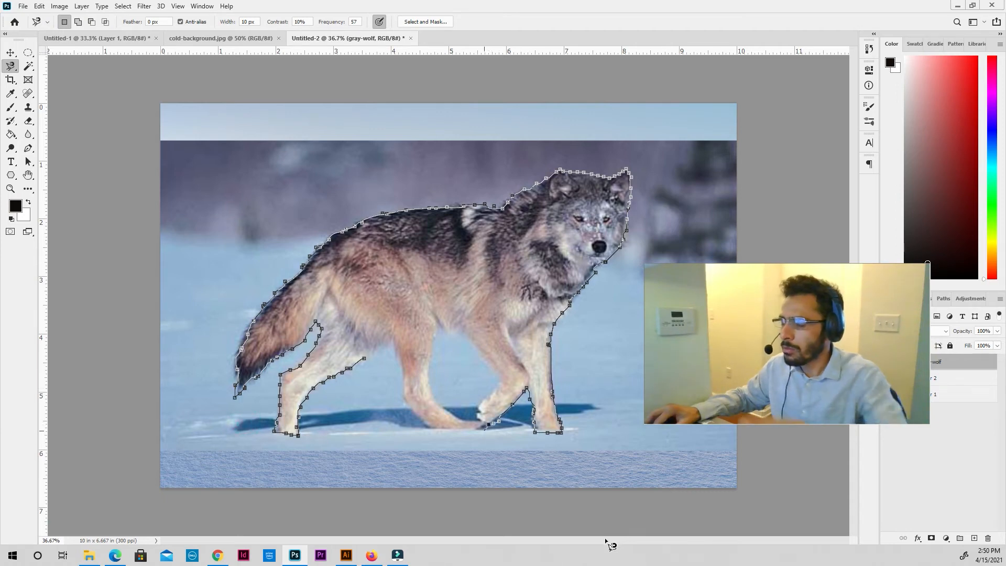
click(478, 432)
click(453, 435)
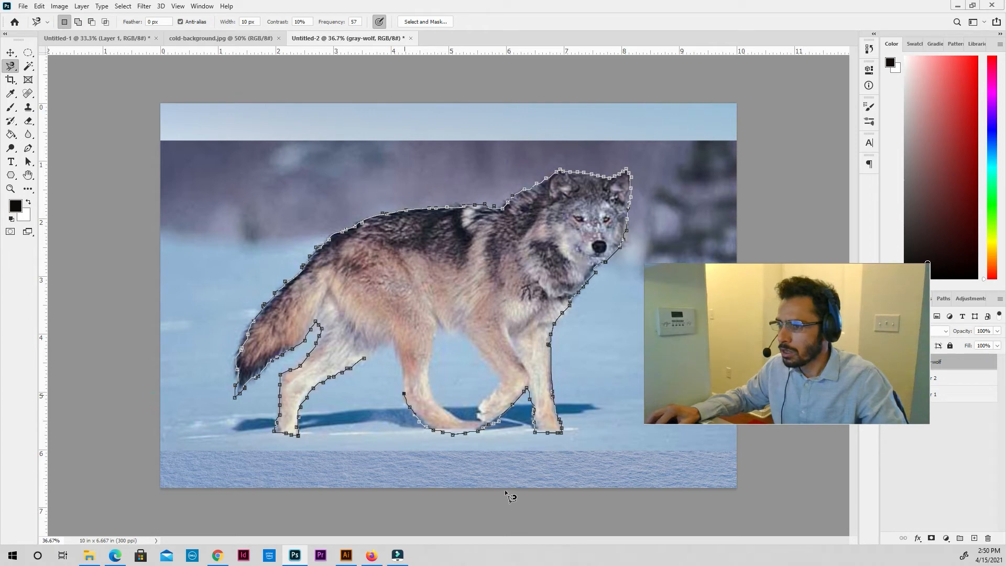
double_click(461, 453)
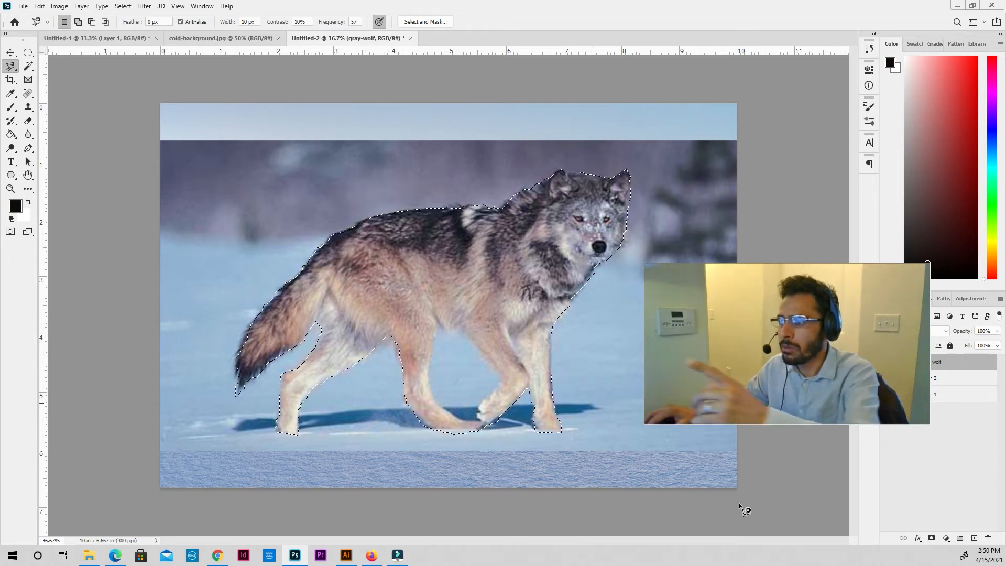
Step: Subtract the enclosed snow area between the wolf's middle legs from the selection with the Magnetic Lasso
scroll(635, 435, up, 5)
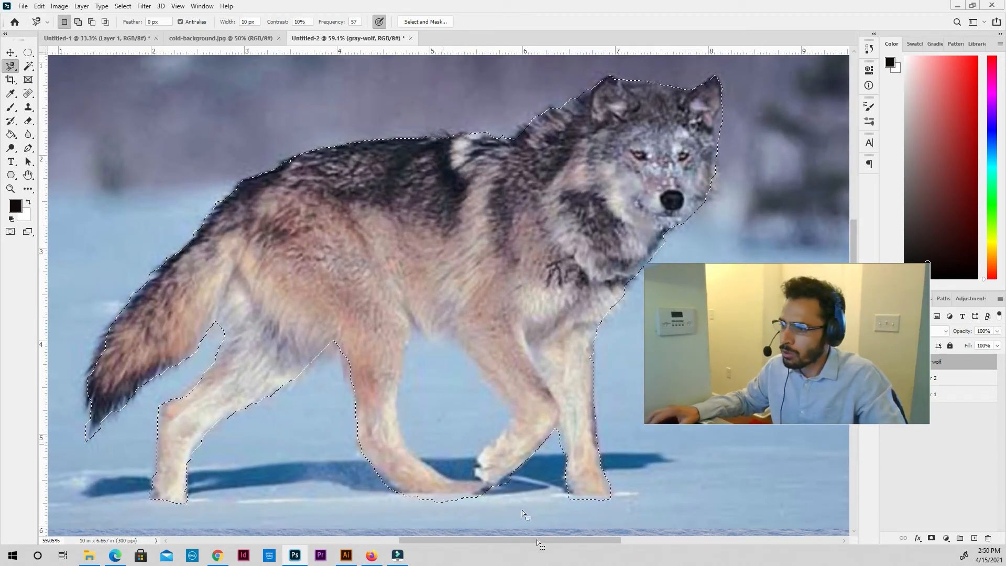
scroll(545, 466, down, 1)
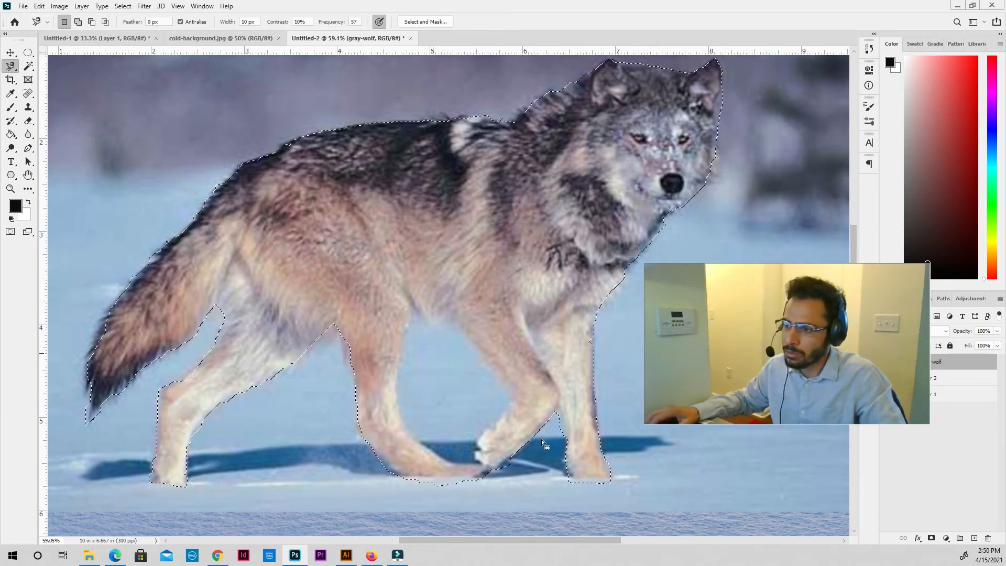
key(alt)
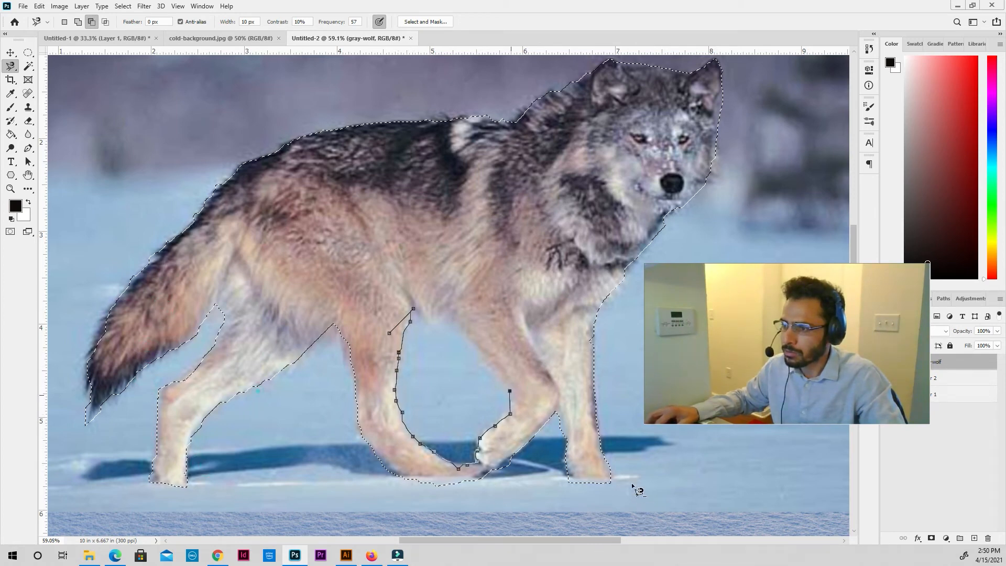
double_click(524, 393)
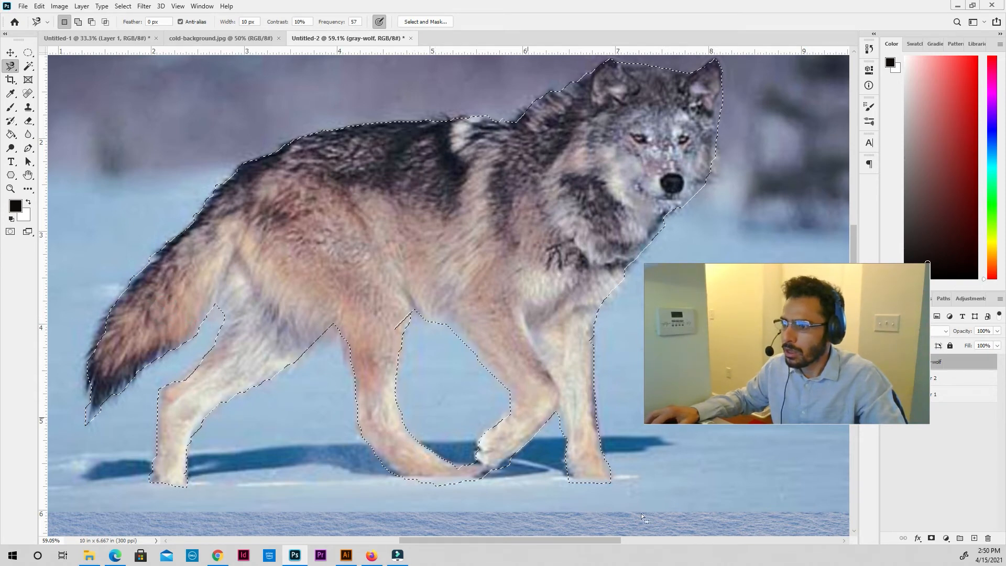
scroll(773, 495, down, 3)
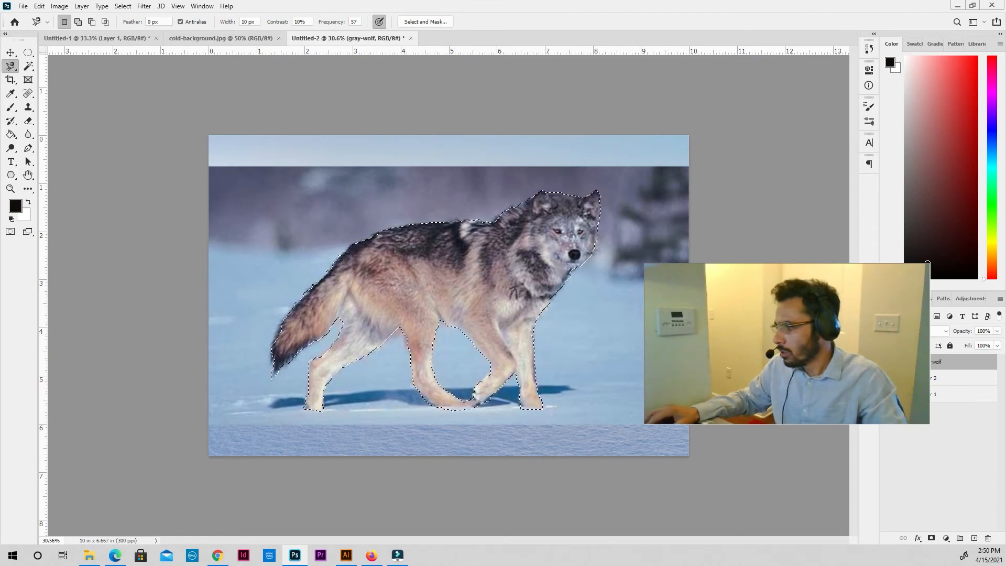
drag(8, 424, 759, 500)
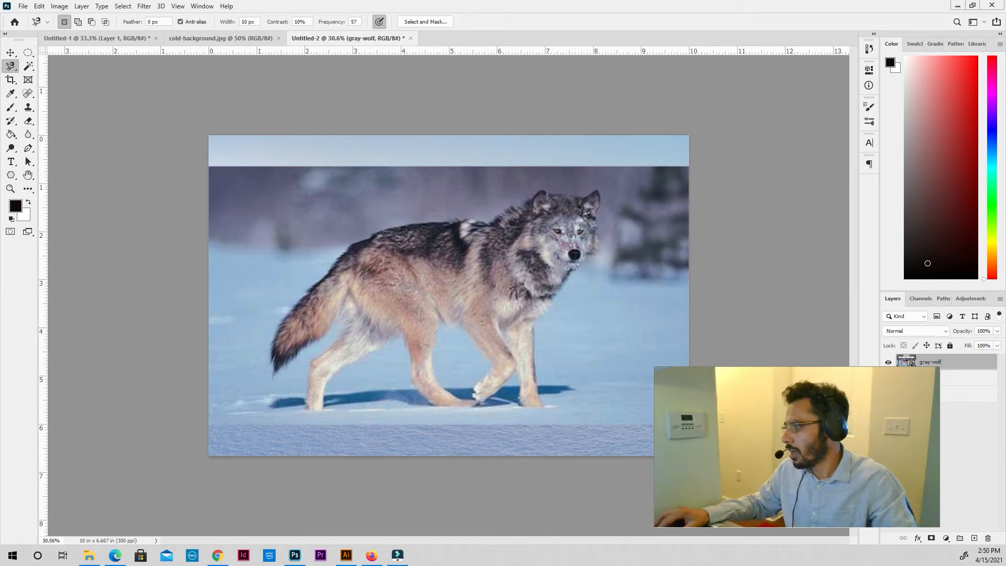
mouse_move(734, 383)
mouse_down()
mouse_move(650, 391)
mouse_move(771, 369)
mouse_move(412, 370)
mouse_move(616, 370)
mouse_up()
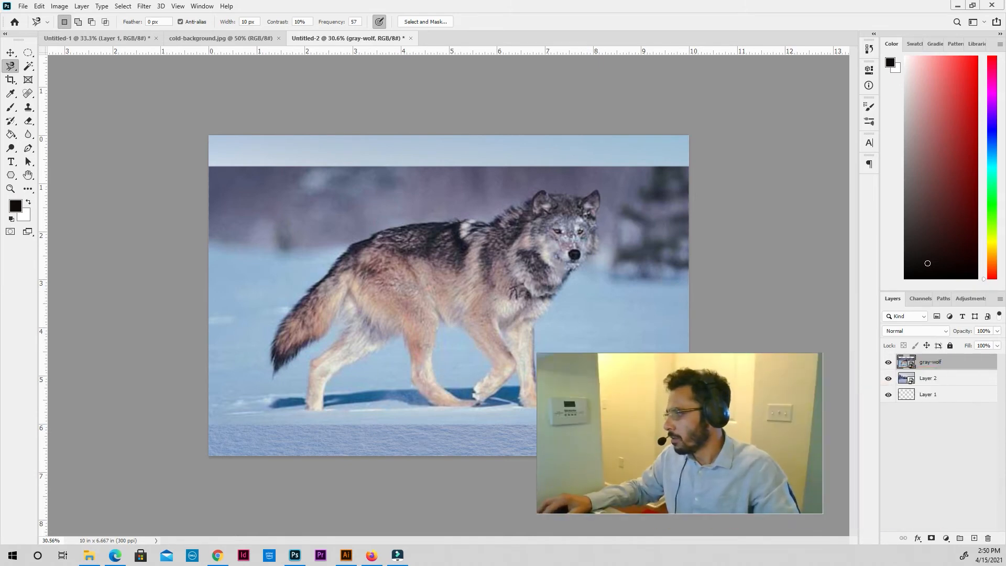
click(719, 359)
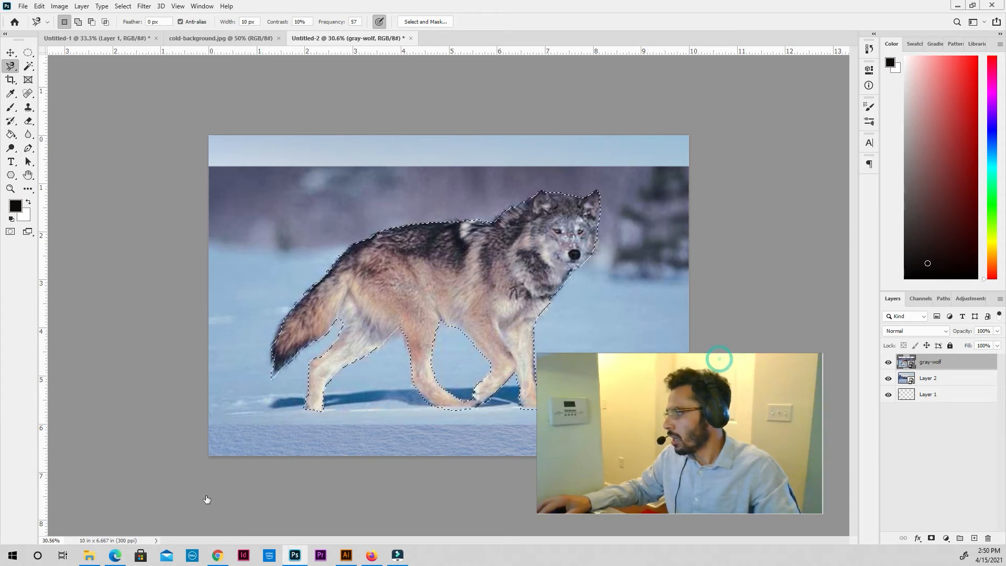
Step: Add a layer mask to gray-wolf from the selection and shift the cut-out wolf slightly down and left
click(932, 539)
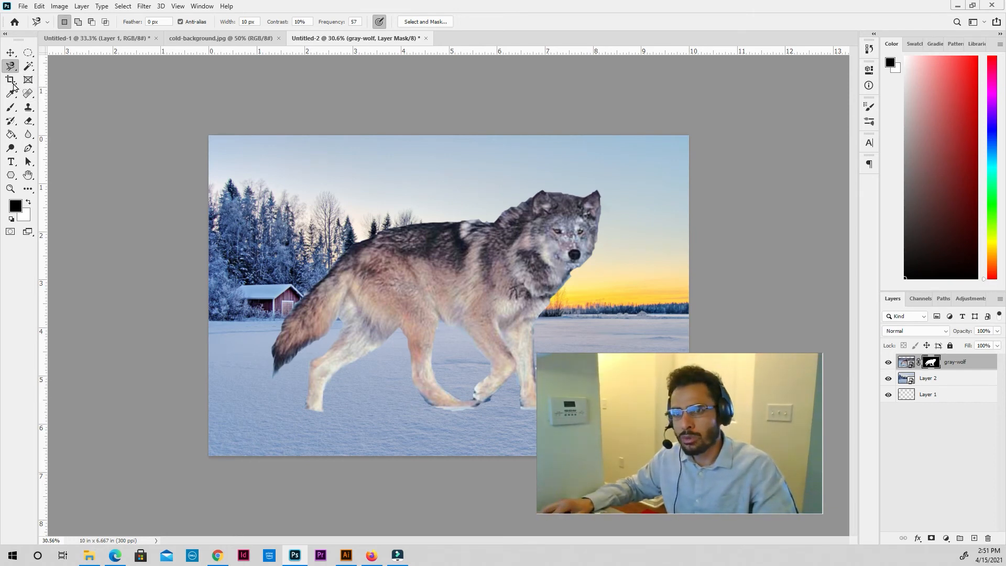
key(v)
drag(568, 328, 554, 339)
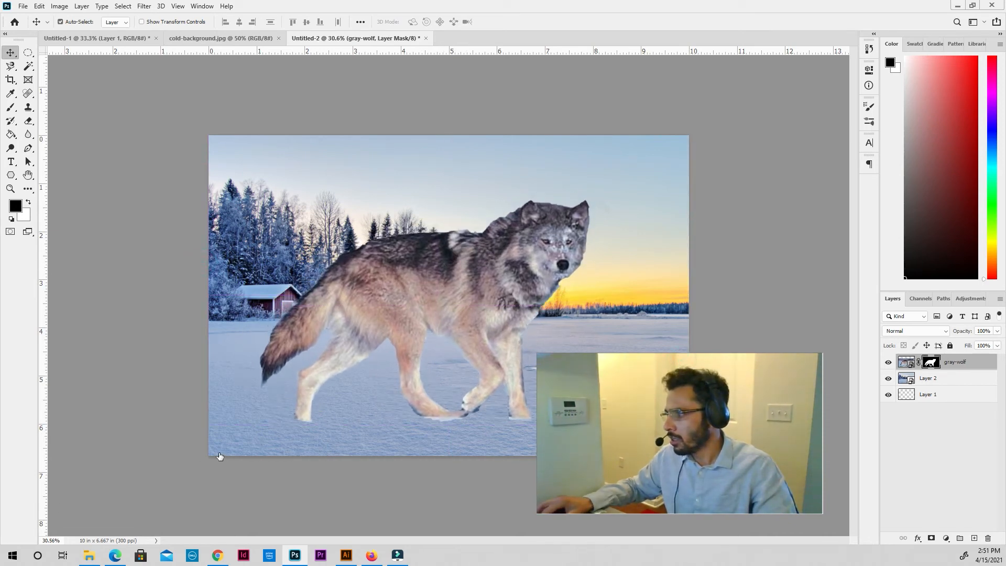
Step: Try scaling the gray-wolf layer to 61.70% near the canvas's lower-left corner and undo the transform
key(ctrl+2)
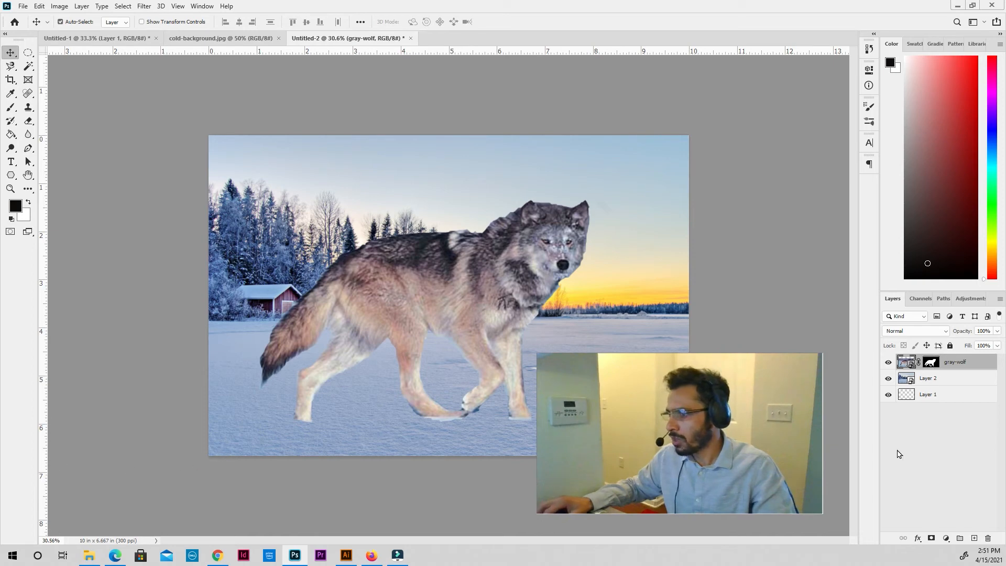
key(ctrl+t)
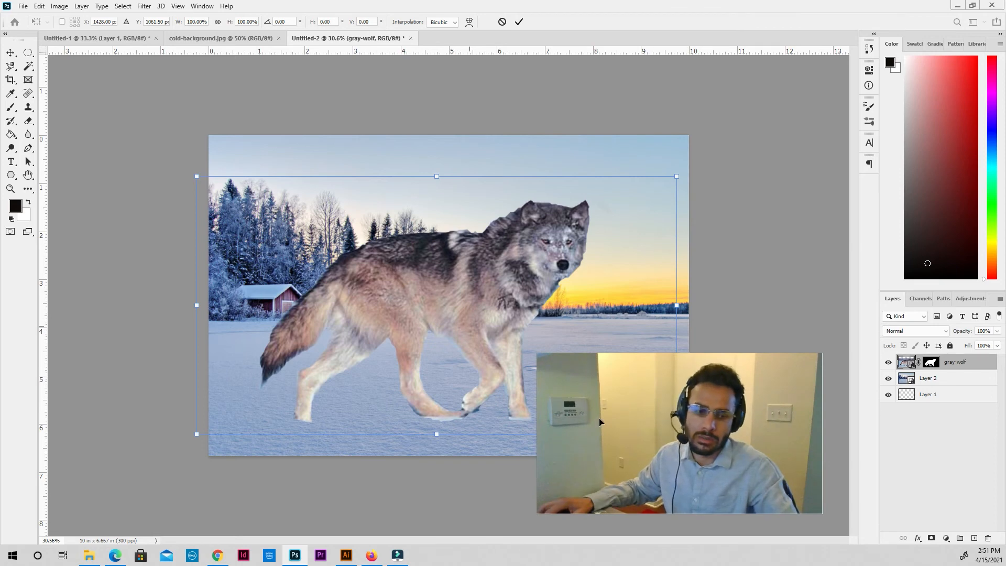
drag(676, 176, 494, 285)
drag(424, 436, 428, 456)
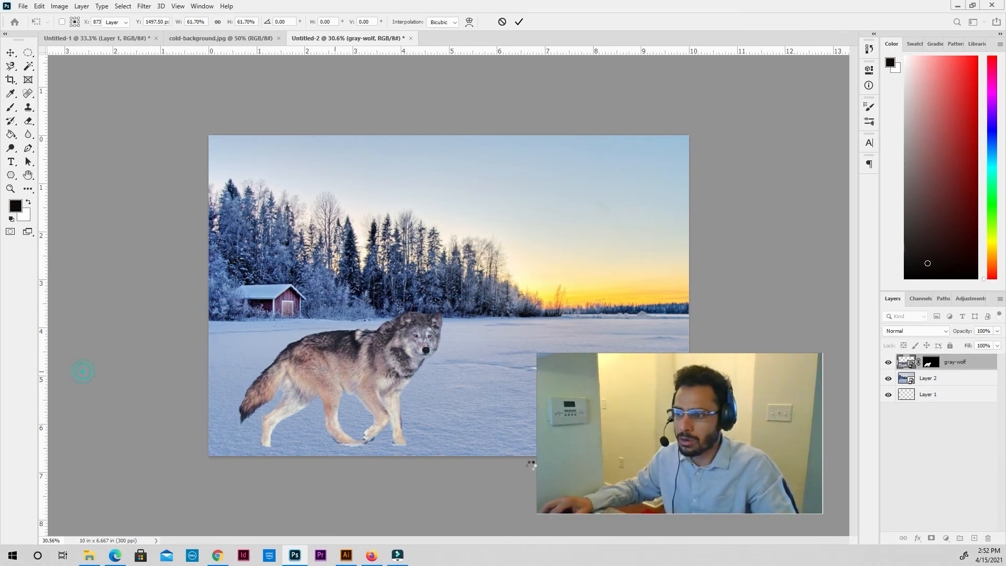
key(Return)
key(ctrl)
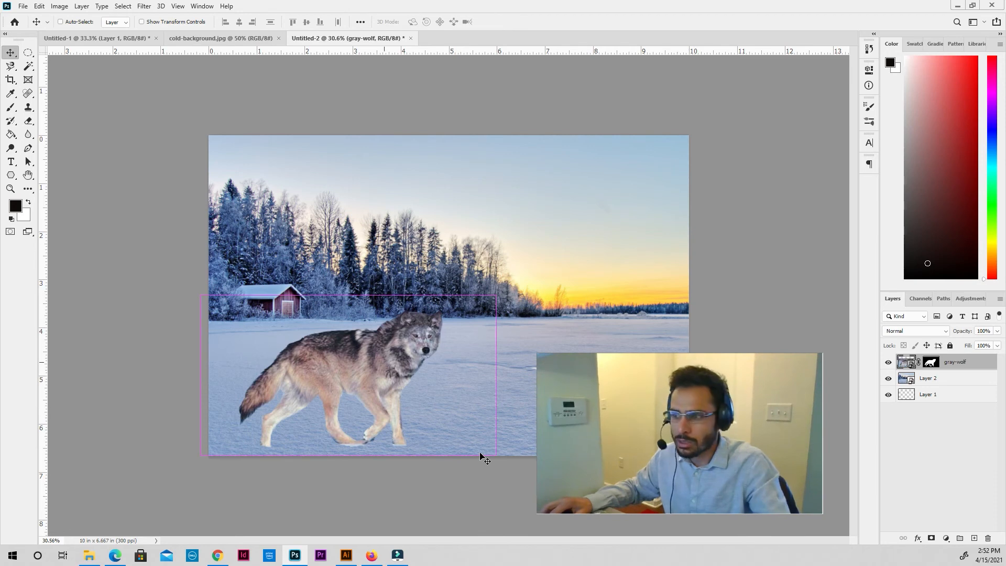
key(ctrl+z)
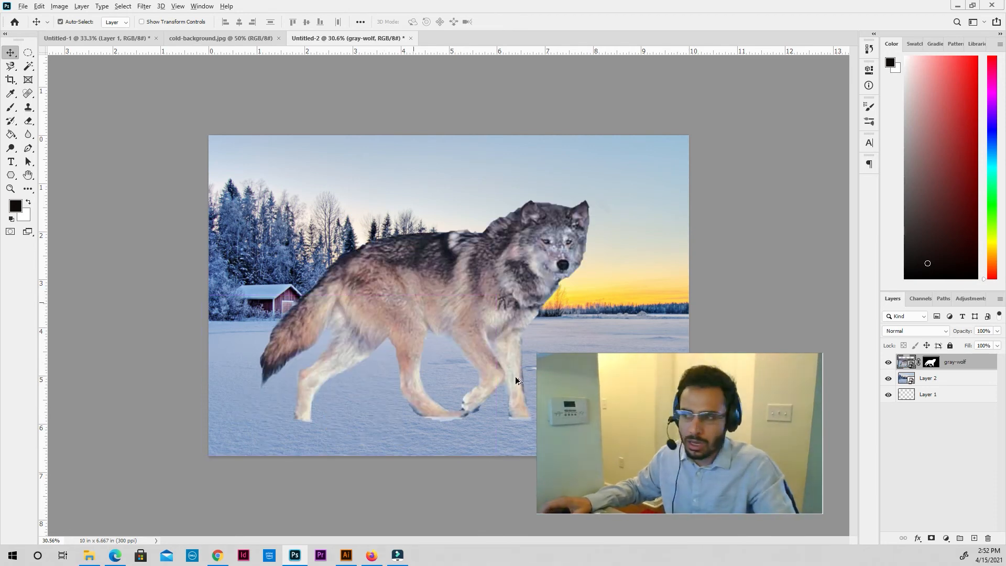
Step: Target the gray-wolf layer mask for painting with a Soft Round brush
scroll(517, 380, up, 2)
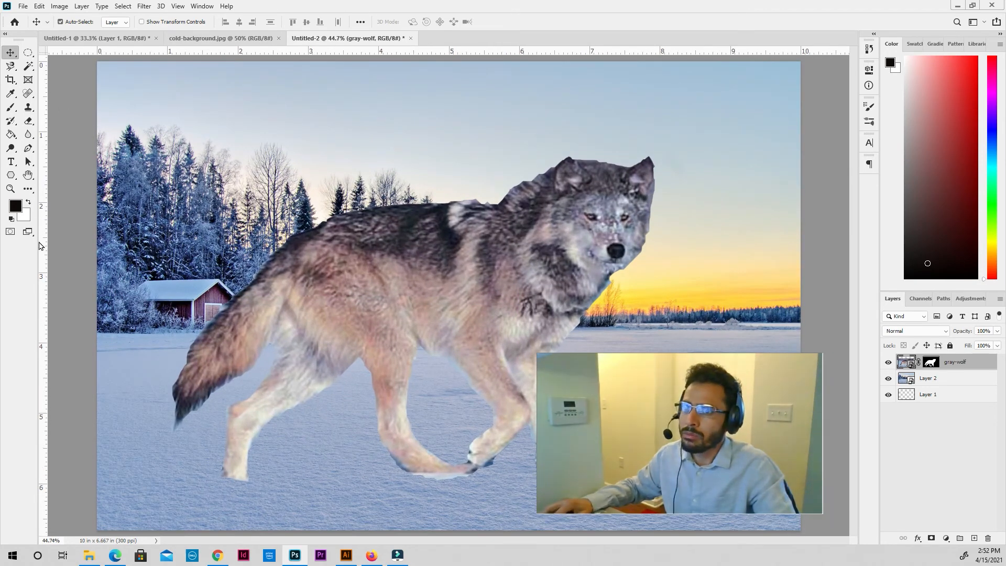
key(b)
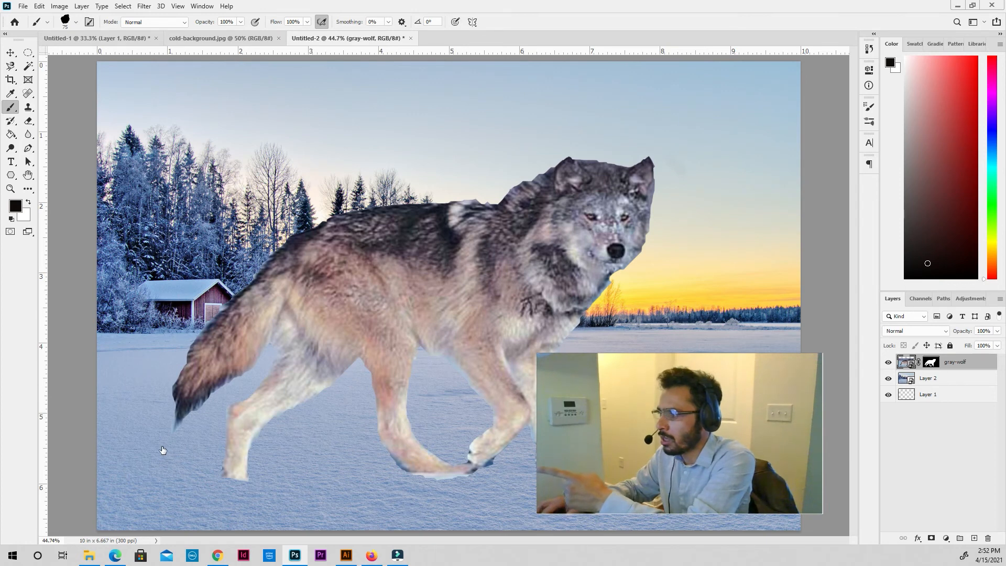
key(ctrl+backslash)
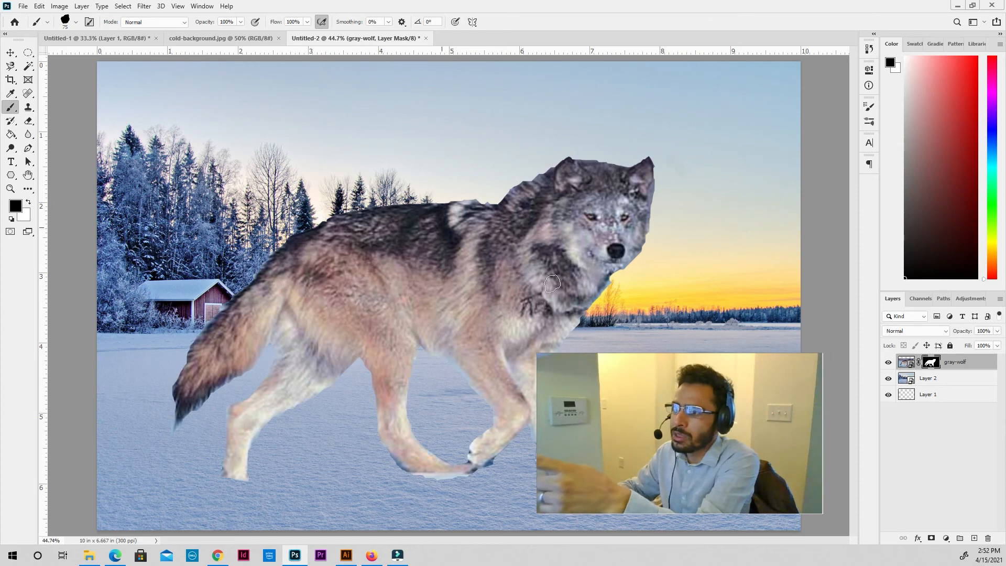
right_click(524, 224)
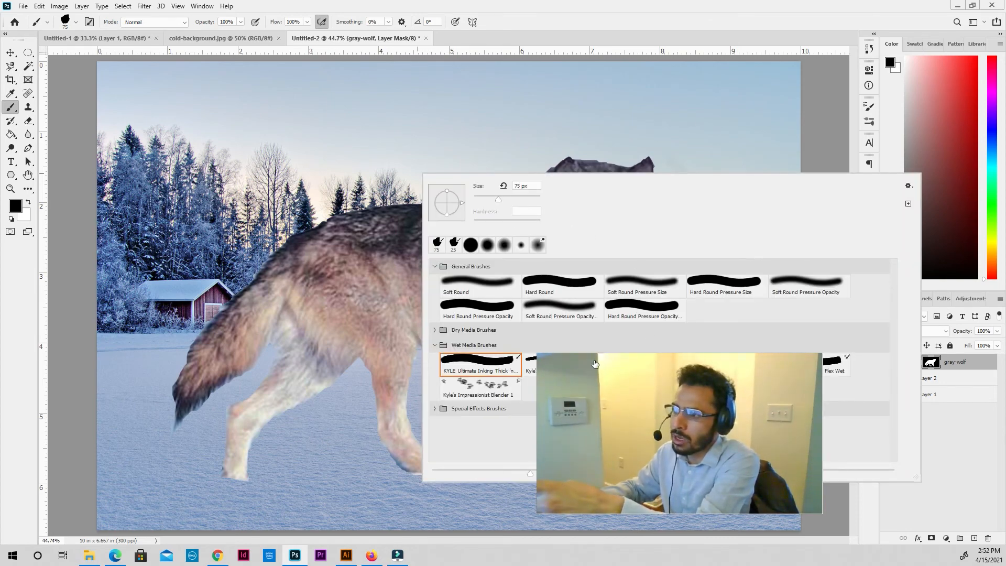
click(444, 278)
Step: Paint a black test stroke across the wolf's body on the mask and undo it
mouse_move(321, 227)
mouse_down()
mouse_move(637, 251)
mouse_move(635, 237)
mouse_up()
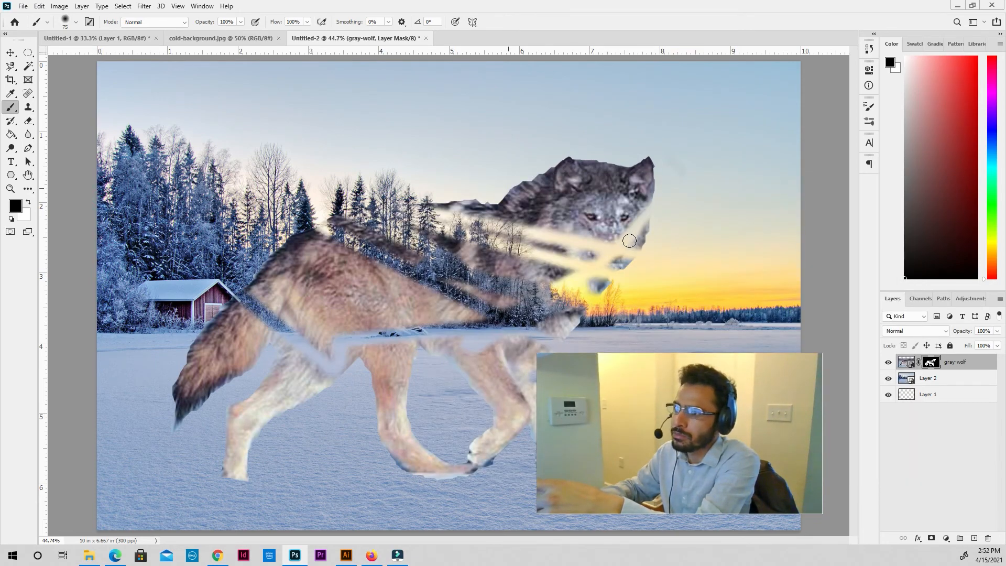
key(ctrl+z)
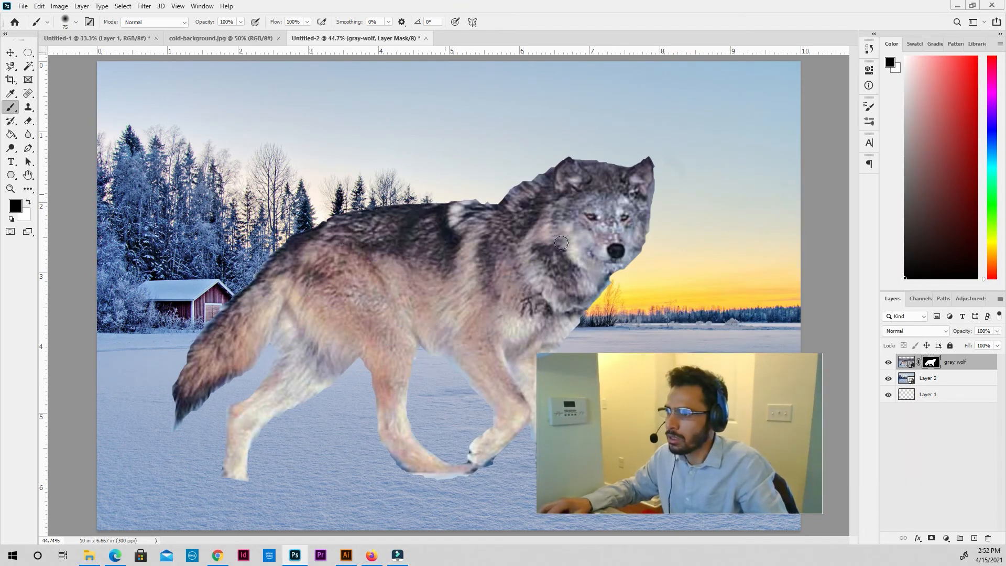
Step: Paint black on the mask to hide leftover background along the wolf's upper back, neck and the top of its head
drag(491, 198, 452, 200)
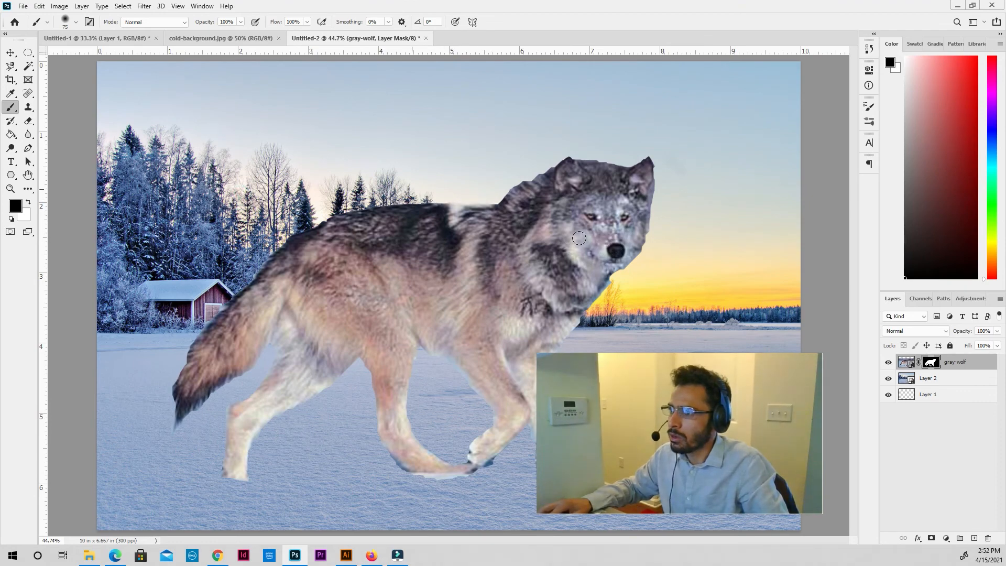
scroll(620, 275, up, 3)
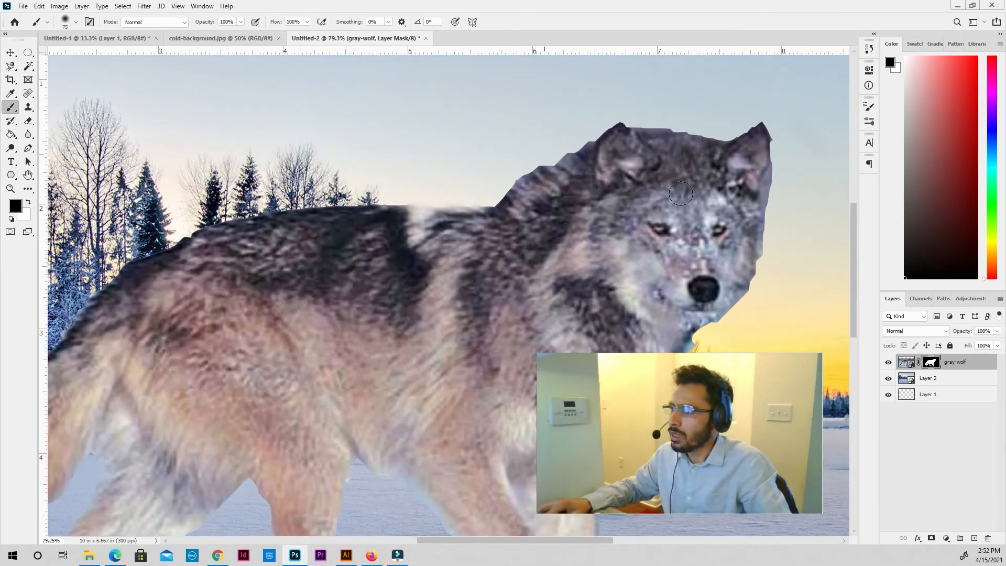
drag(544, 155, 498, 184)
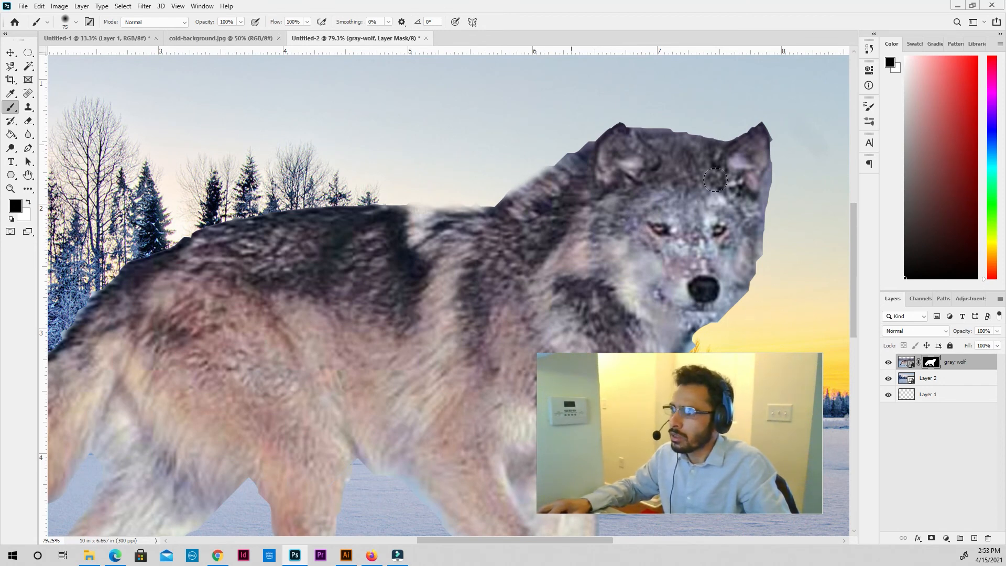
mouse_move(548, 170)
mouse_down()
mouse_move(629, 126)
mouse_move(673, 131)
mouse_up()
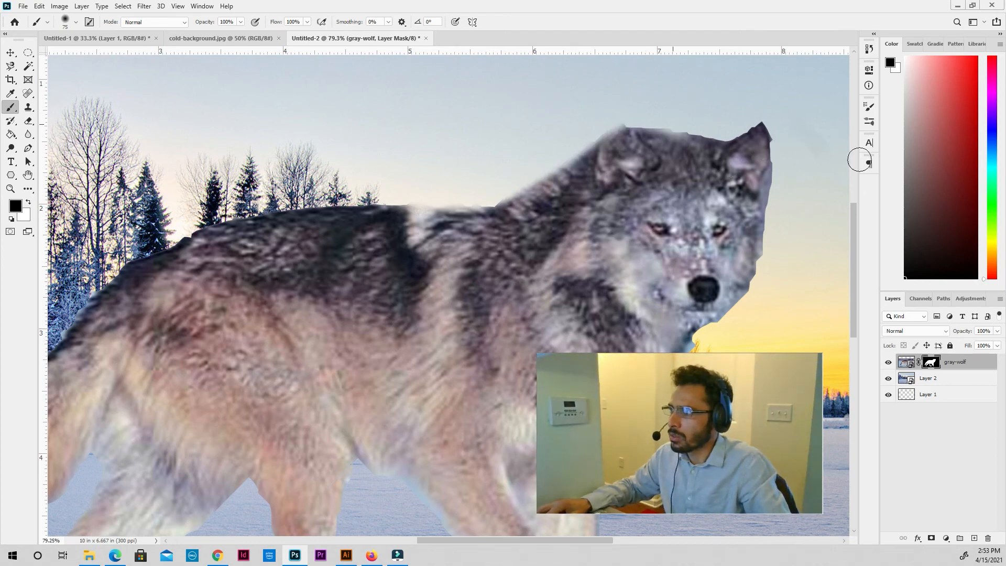
Step: Reduce the mask brush size to 45 px
scroll(854, 165, down, 2)
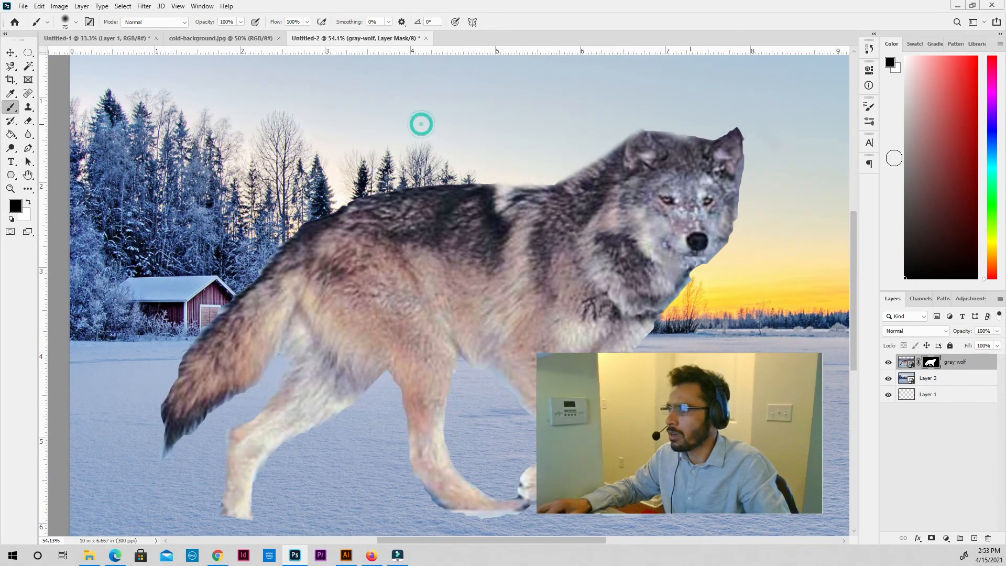
key(bracketleft)
key(bracketleft)
key(bracketleft)
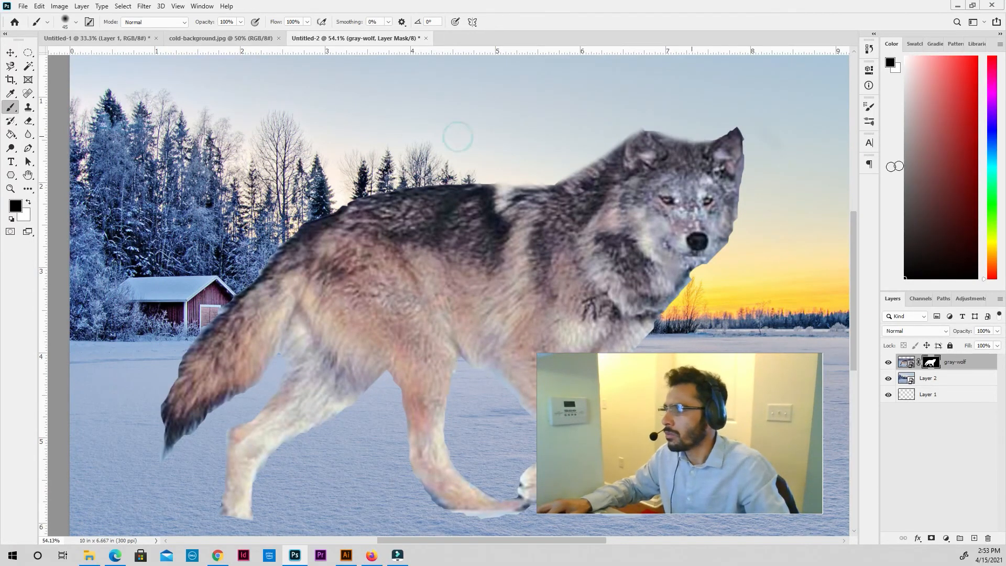
Step: Paint black on the mask to trim leftover background along the outer edge of the wolf's face, from the ear down to the muzzle
mouse_move(742, 174)
mouse_down()
mouse_move(735, 227)
mouse_move(738, 191)
mouse_up()
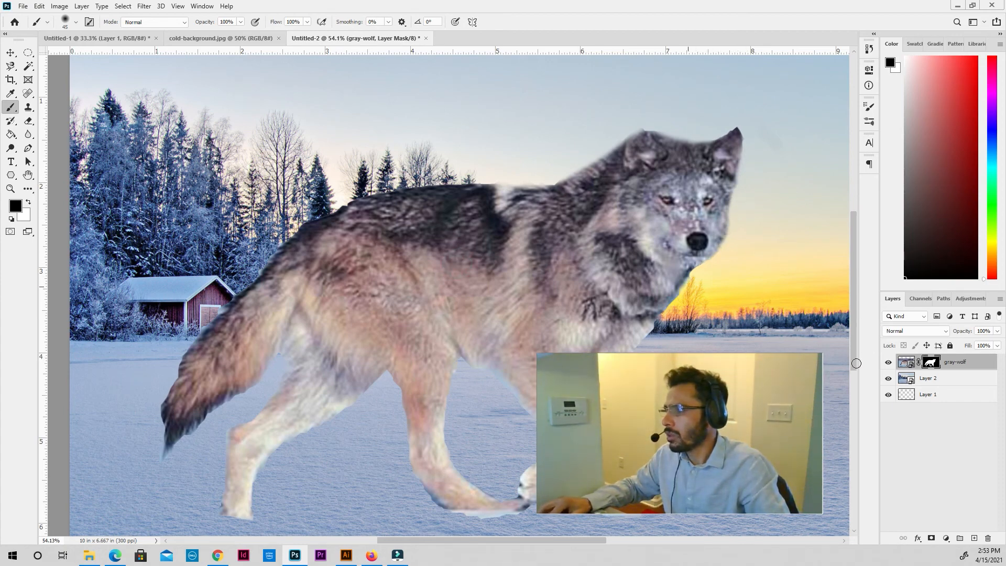
mouse_move(775, 334)
mouse_down()
mouse_move(681, 187)
mouse_move(790, 362)
mouse_move(645, 178)
mouse_move(671, 220)
mouse_up()
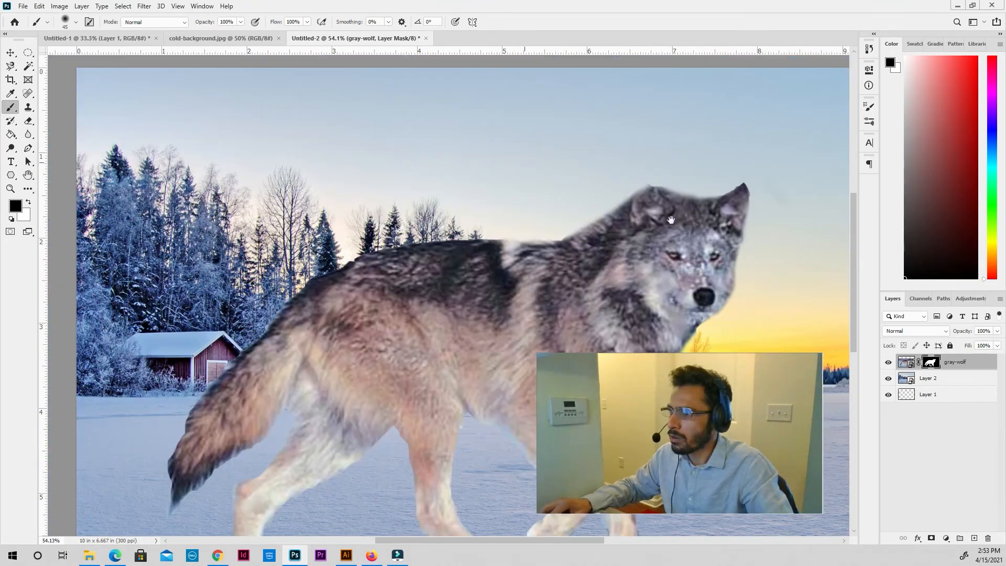
Step: Try black strokes across the wolf's neck and face on the mask and undo them
drag(841, 377, 786, 357)
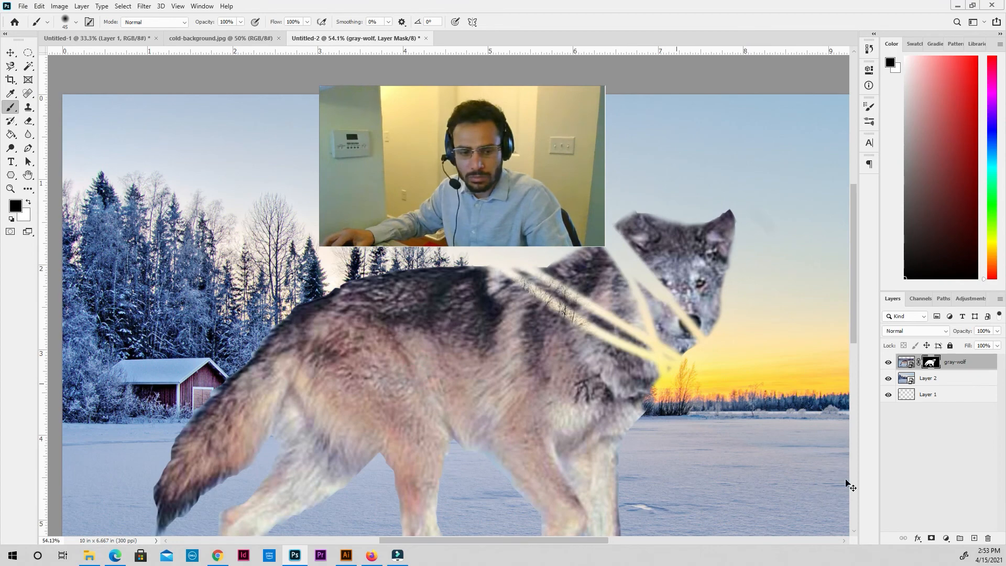
key(ctrl+z)
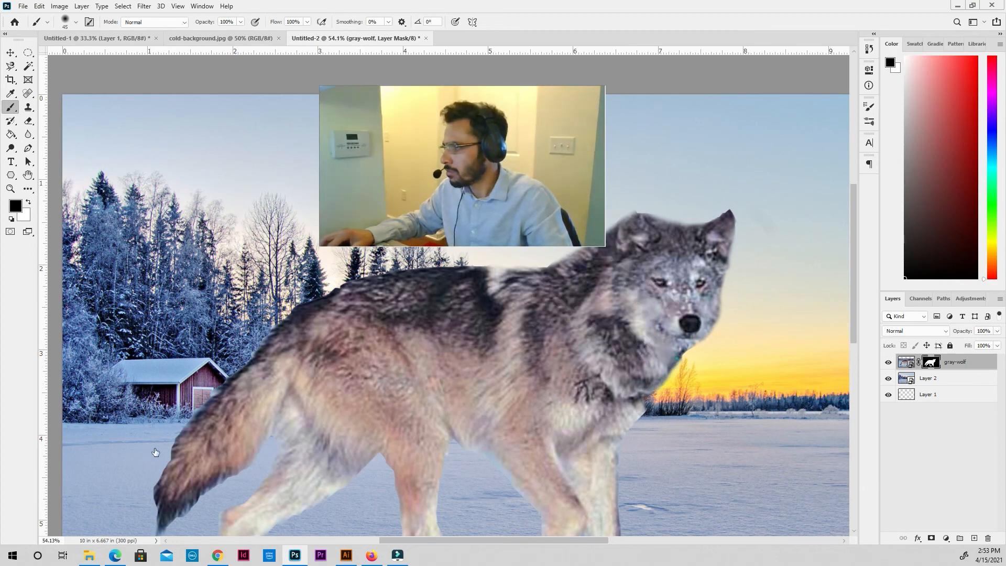
Step: Move the wolf slightly down and to the left on the winter background
scroll(426, 409, down, 3)
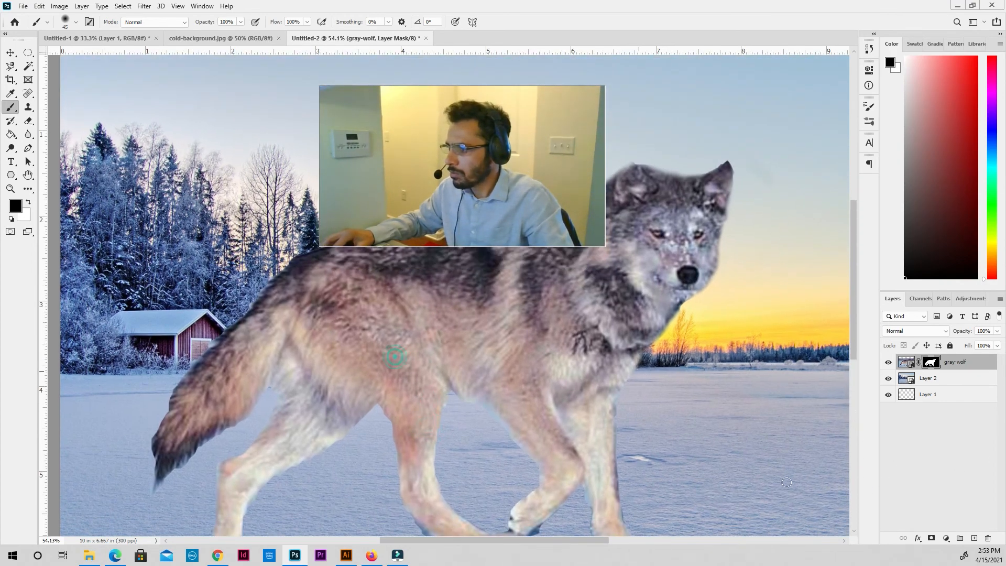
drag(776, 476, 782, 543)
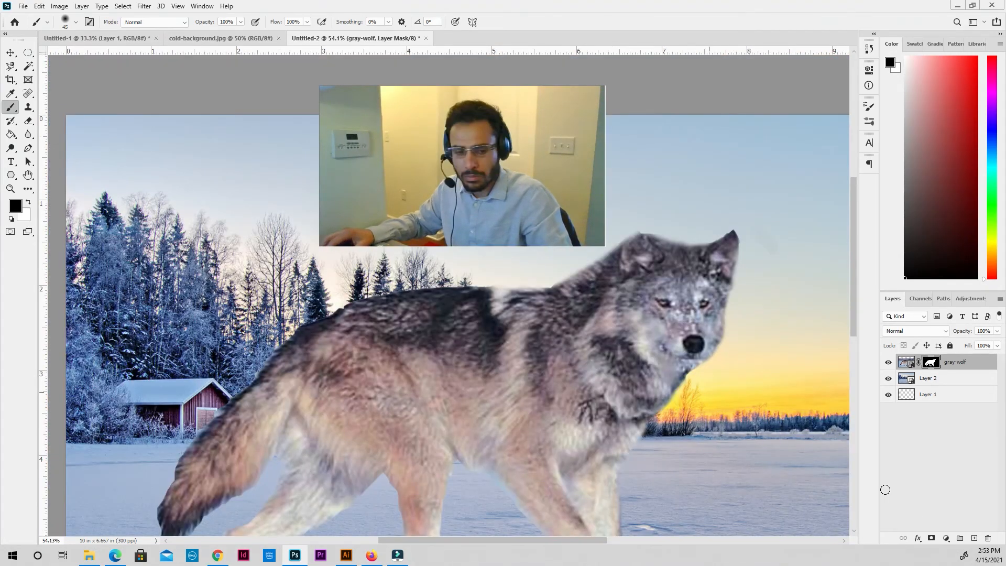
scroll(879, 481, down, 3)
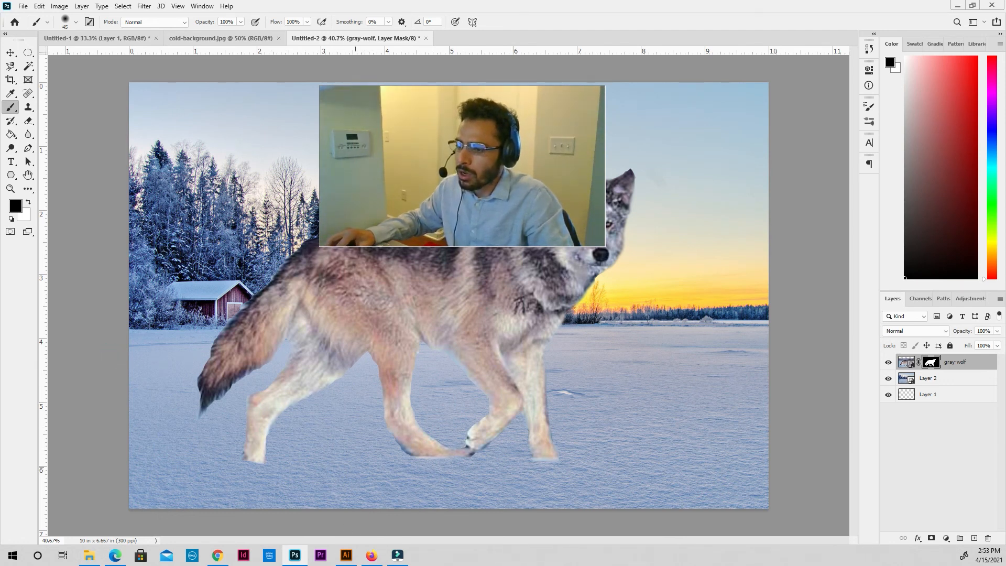
scroll(546, 456, down, 3)
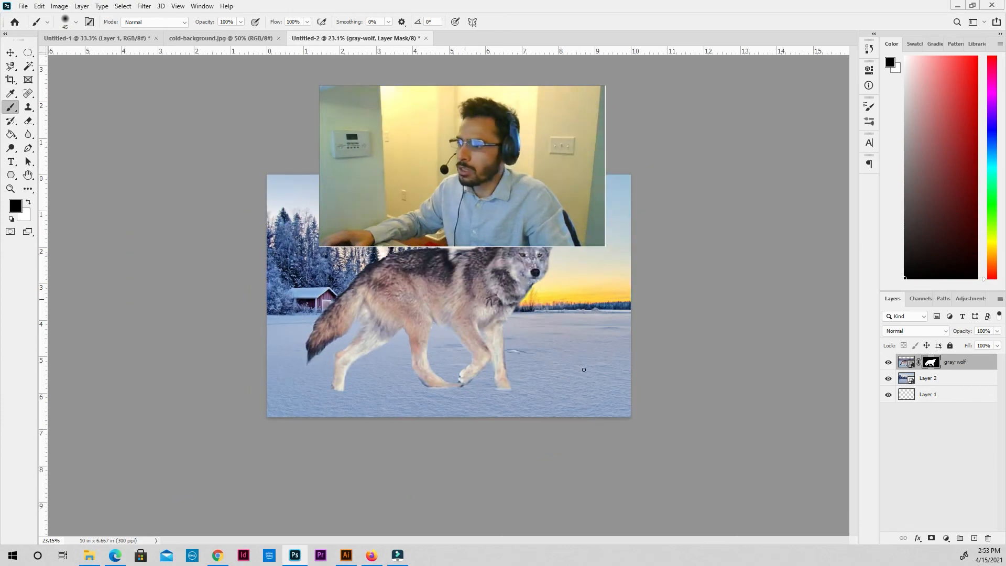
key(v)
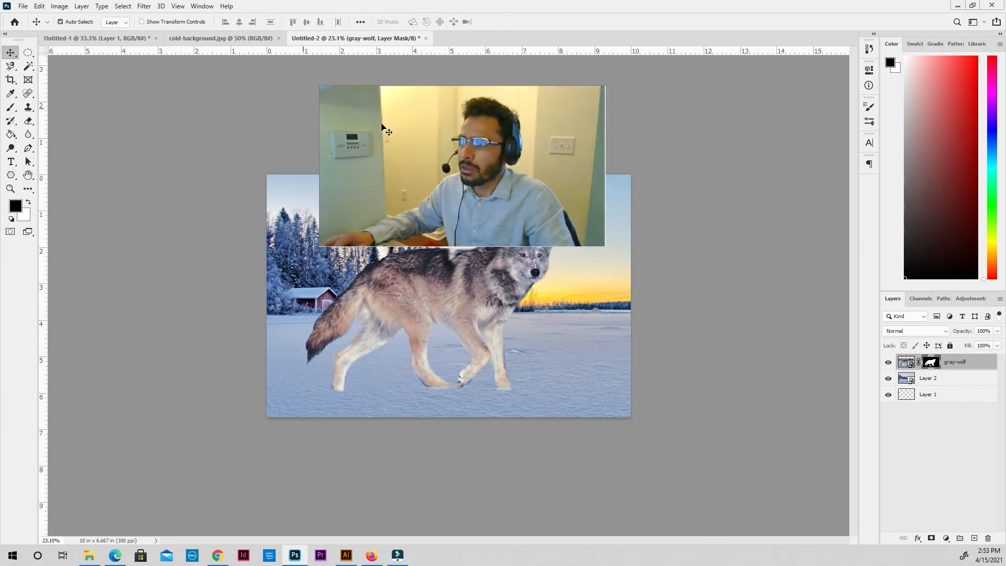
drag(510, 180, 685, 456)
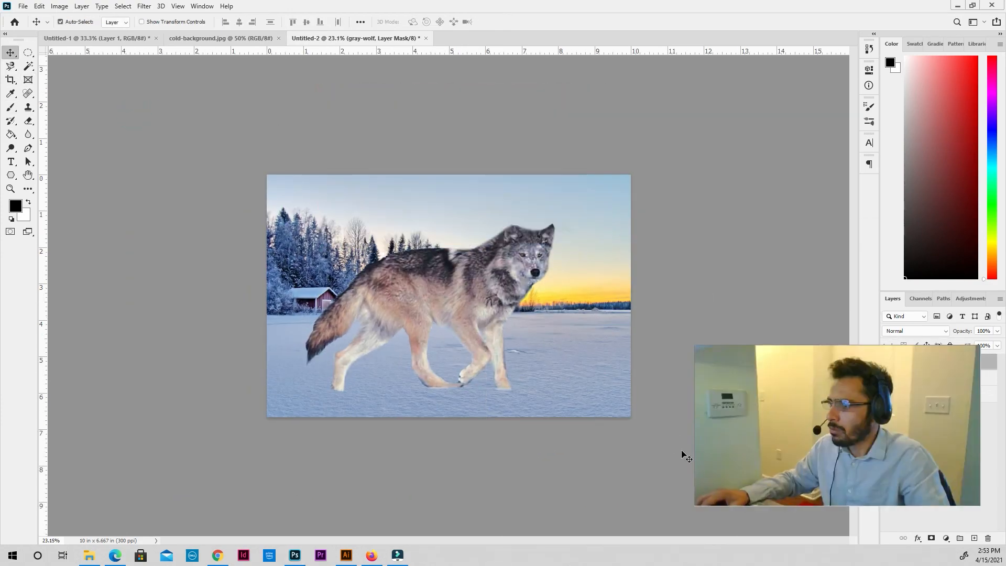
scroll(692, 418, up, 3)
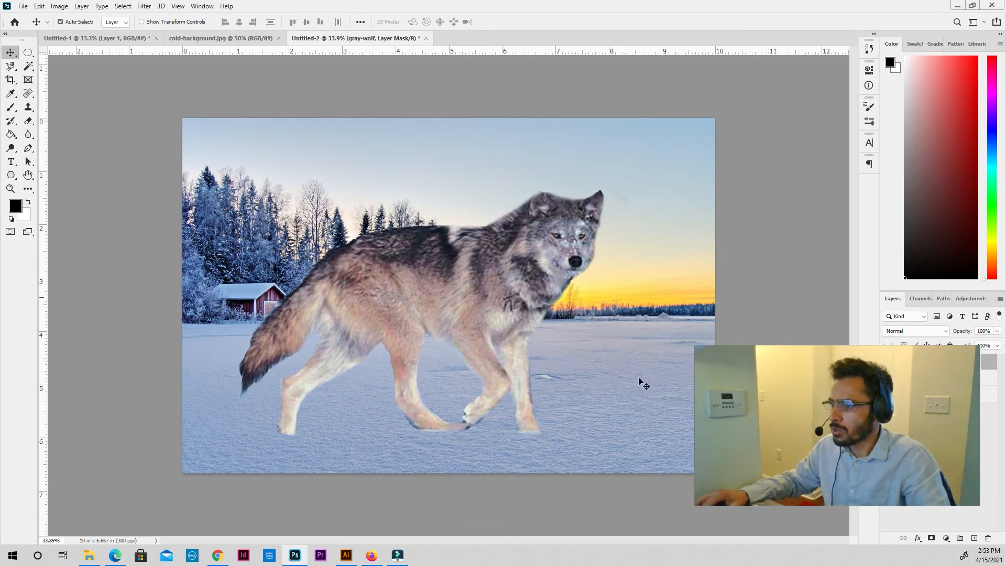
drag(577, 370, 670, 409)
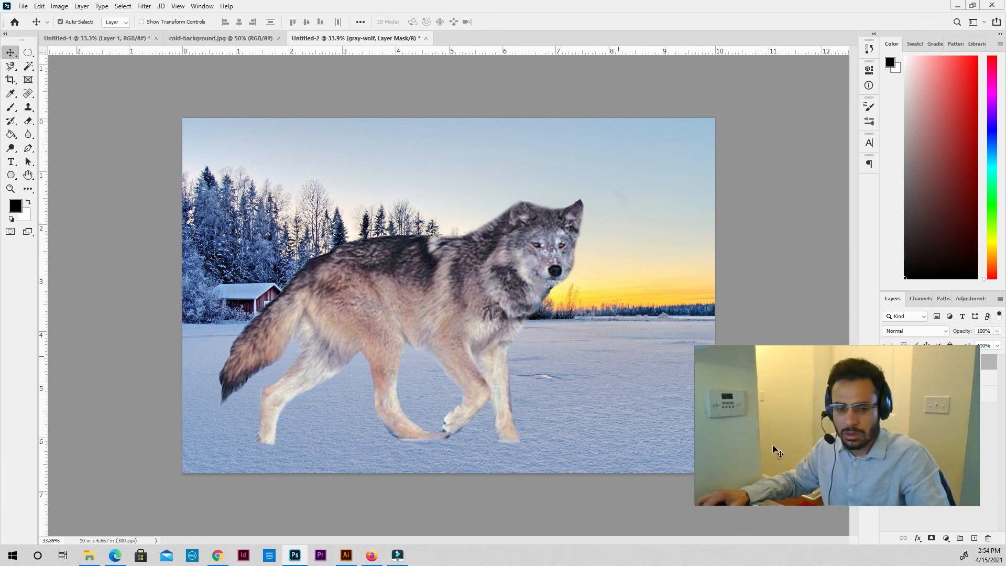
Step: Scale the wolf down to 41.20% with Free Transform and place it on the snow in front of the trees, near the cabin
key(ctrl+t)
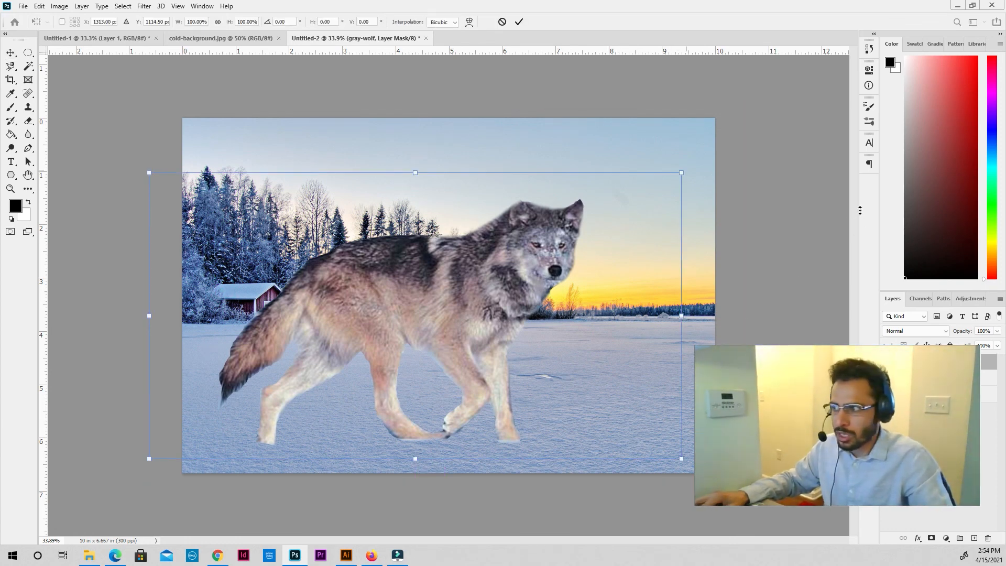
mouse_move(682, 172)
mouse_down()
mouse_move(627, 219)
mouse_move(664, 191)
mouse_move(503, 277)
mouse_move(513, 263)
mouse_up()
drag(422, 325, 410, 358)
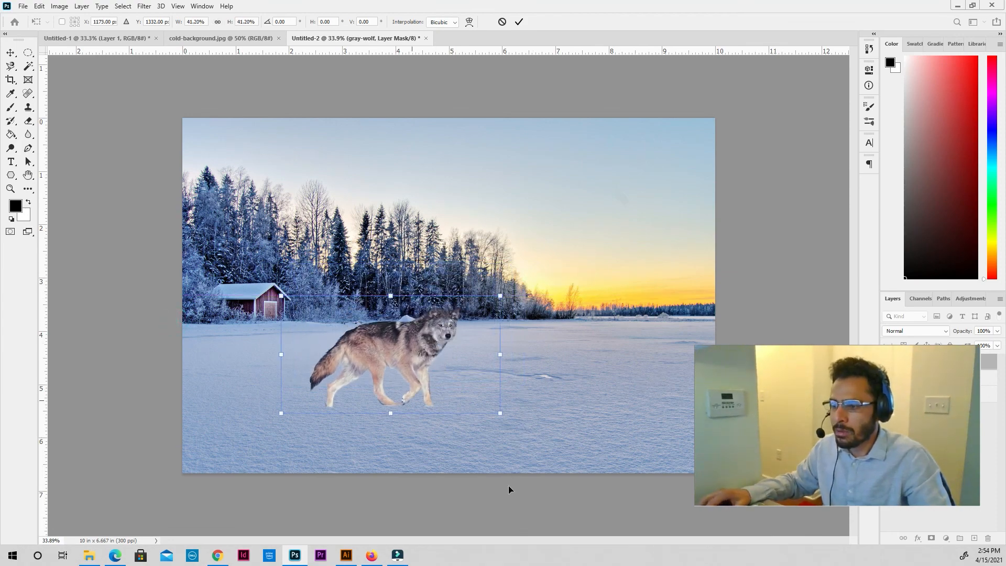
key(Return)
scroll(454, 519, up, 3)
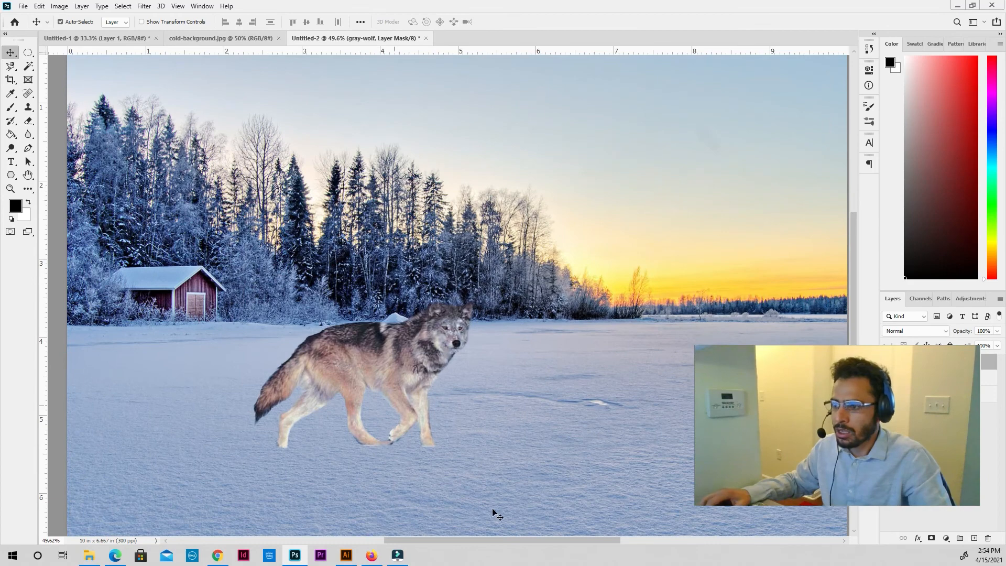
drag(515, 527, 405, 548)
scroll(319, 468, up, 4)
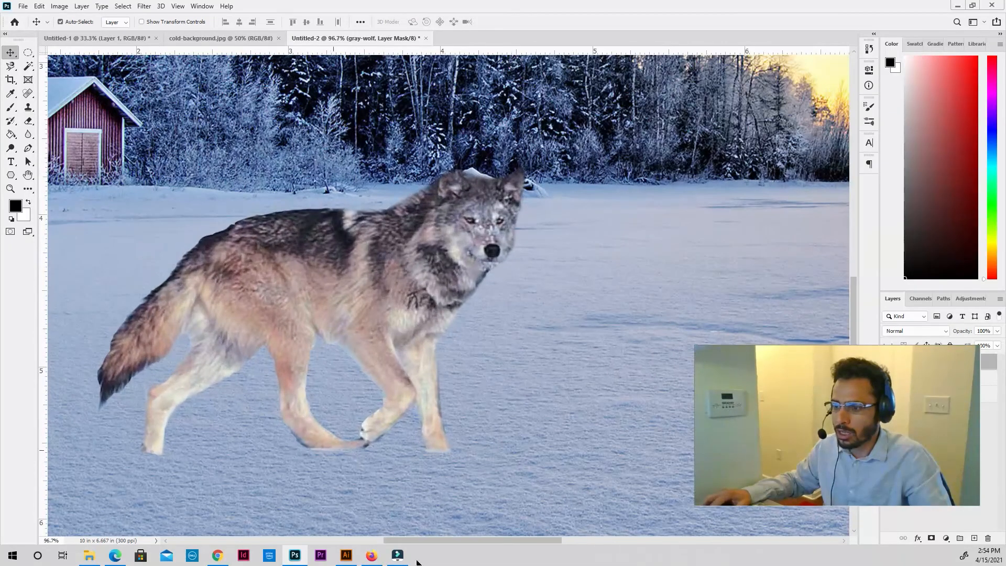
scroll(320, 467, up, 3)
scroll(404, 529, down, 8)
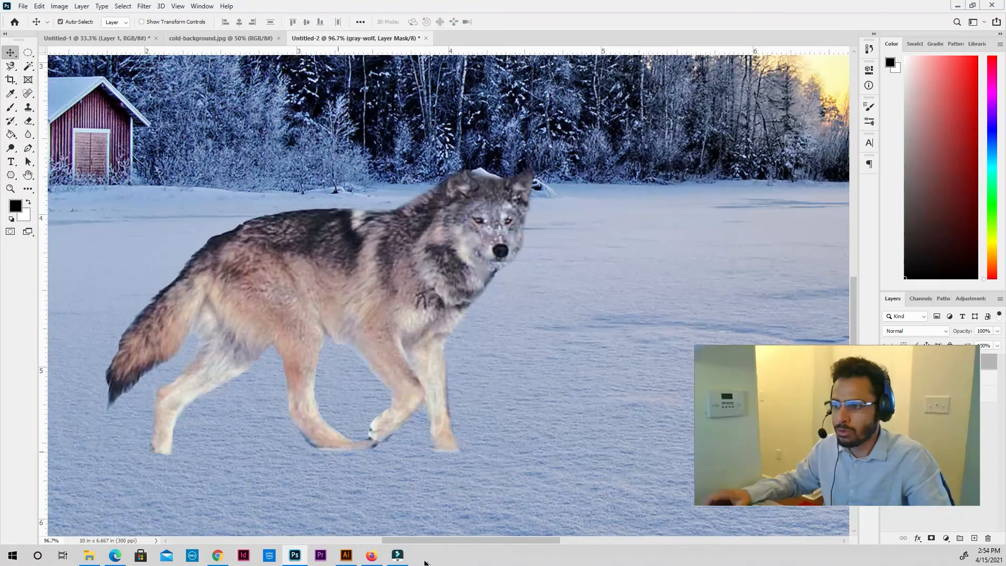